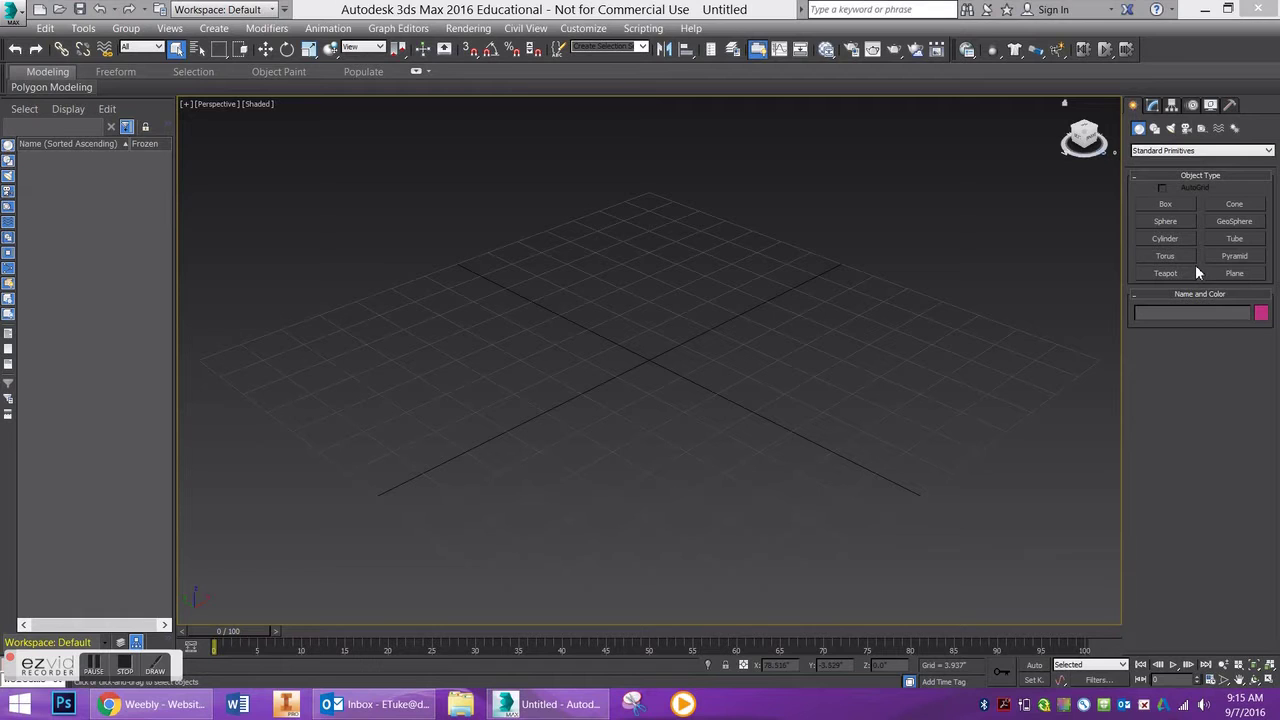
Step: Draw a plane on the home grid and set its Length and Width to 50
left_click(1250, 275)
left_click_drag(659, 191, 651, 405)
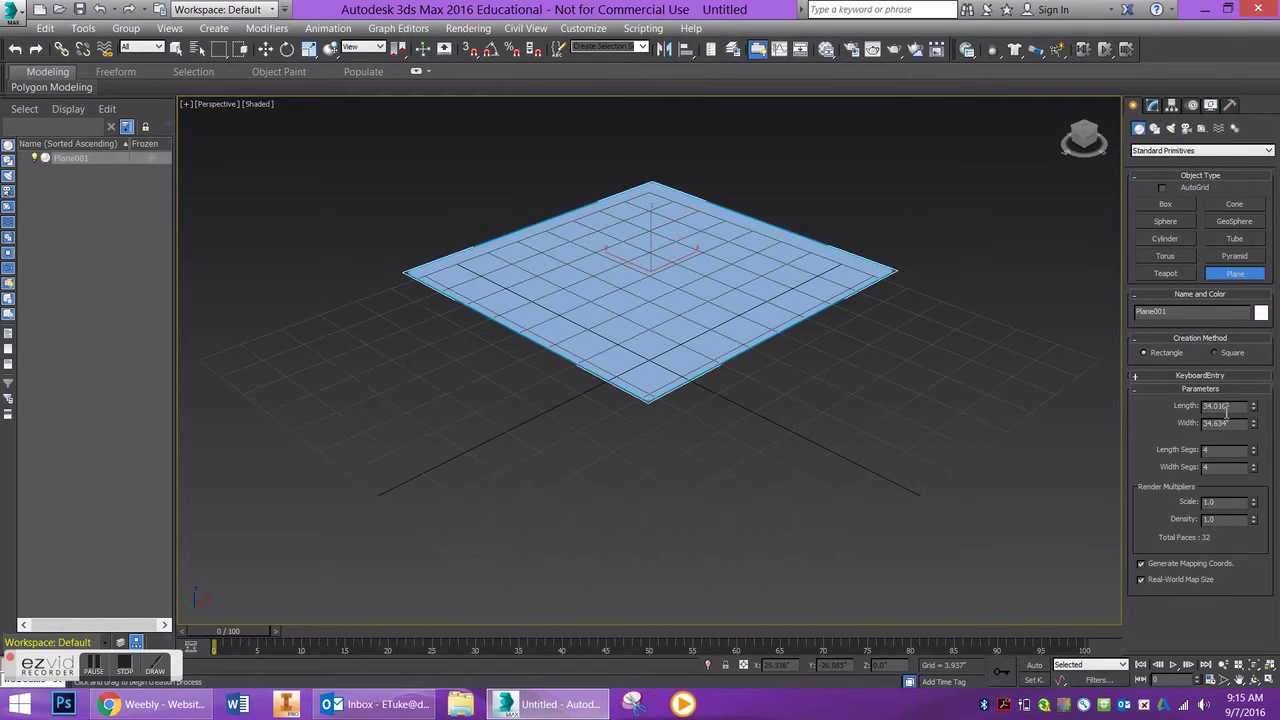
left_click_drag(1231, 405, 1095, 404)
type("5050")
key("Tab")
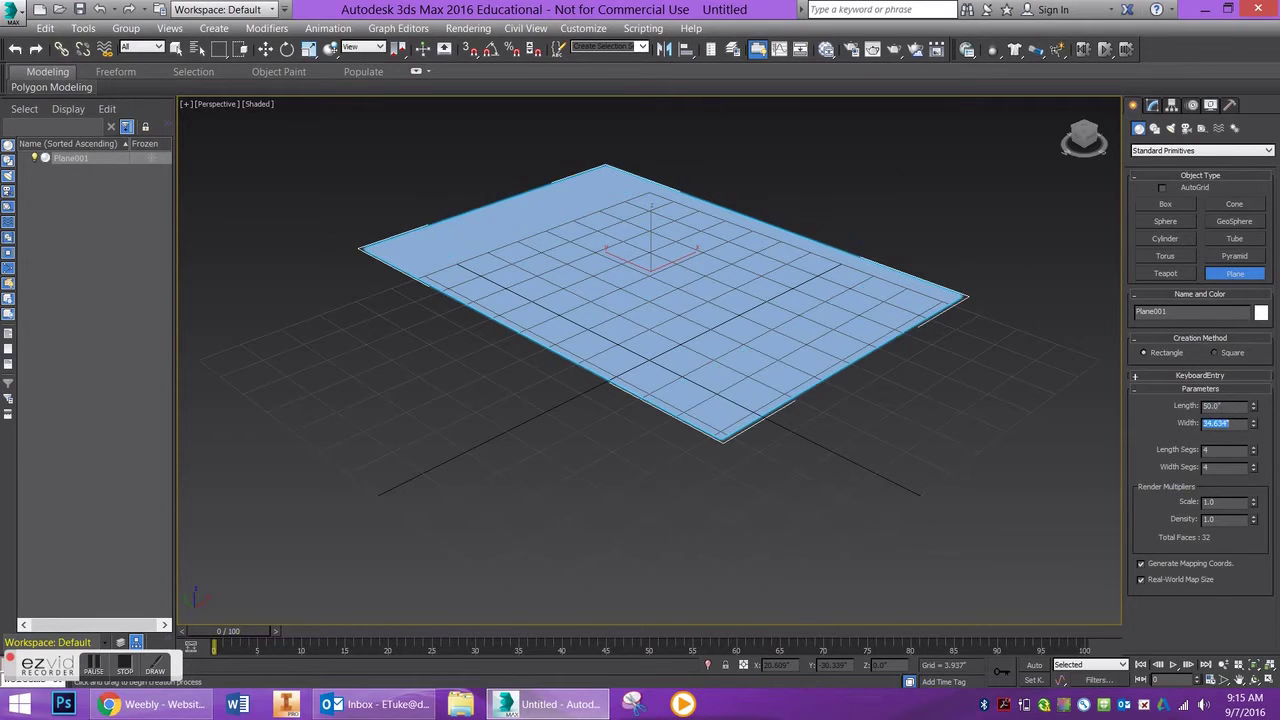
type("50")
key("Return")
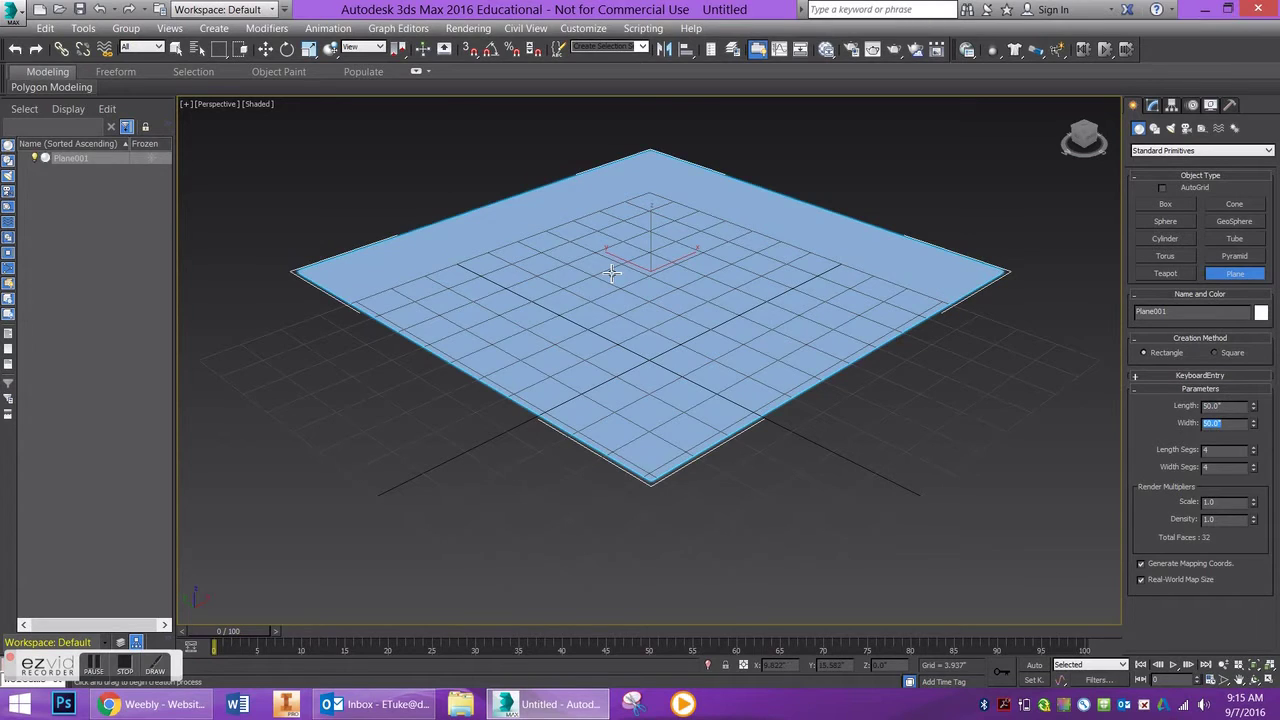
key("bracketright")
left_click(265, 49)
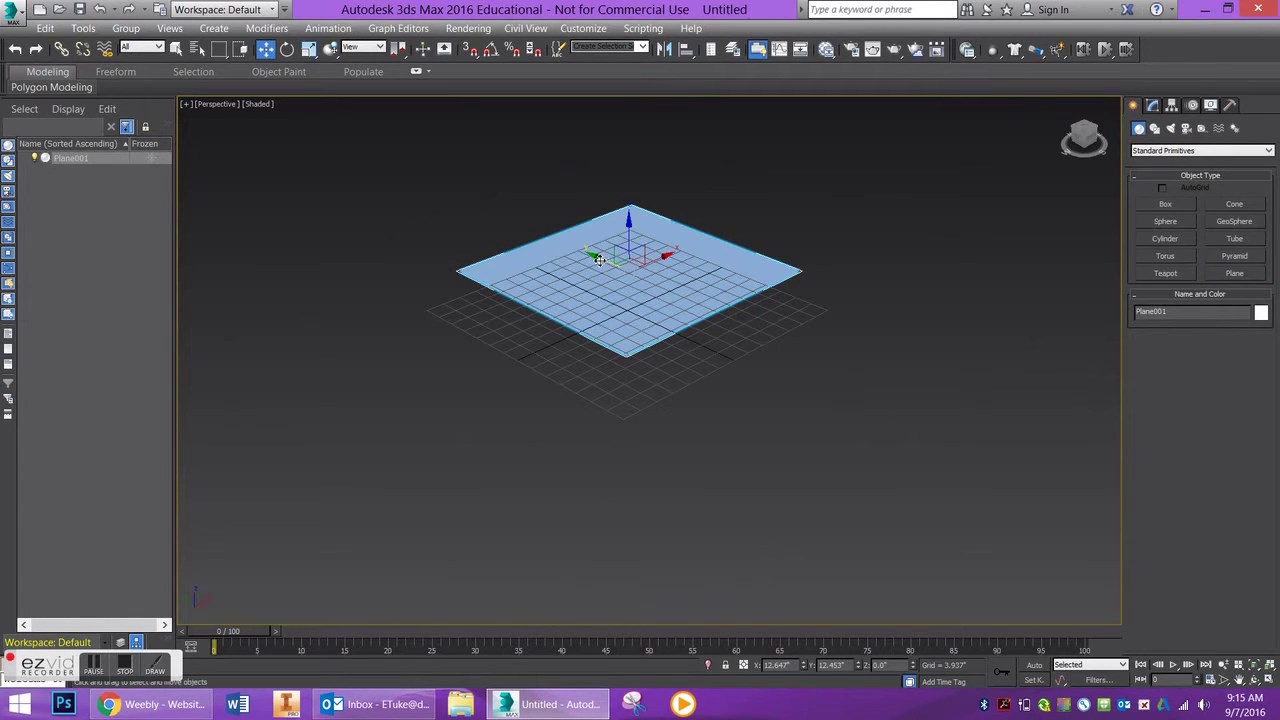
Step: Clone the plane as an independent copy, Plane002, beside the original and show edged faces
mouse_move(598, 259)
left_mouse_down("shift")
mouse_move(820, 354)
mouse_move(809, 351)
left_mouse_up("shift")
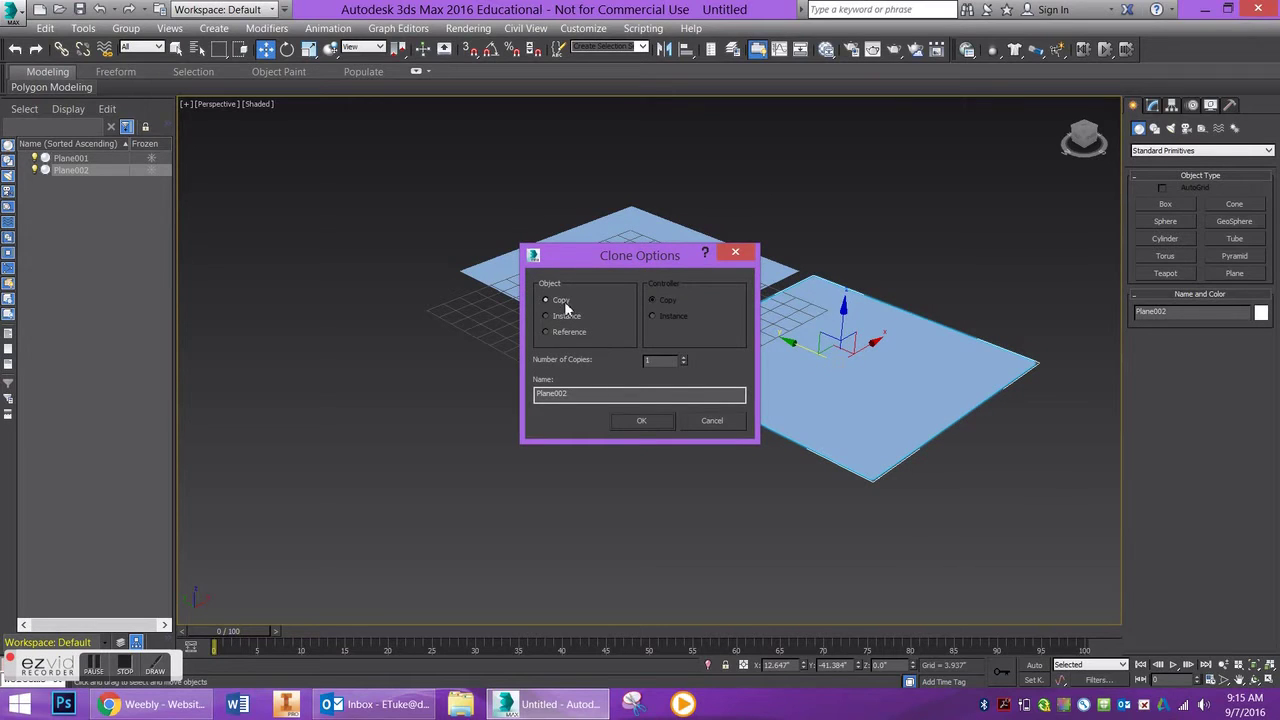
left_click(636, 425)
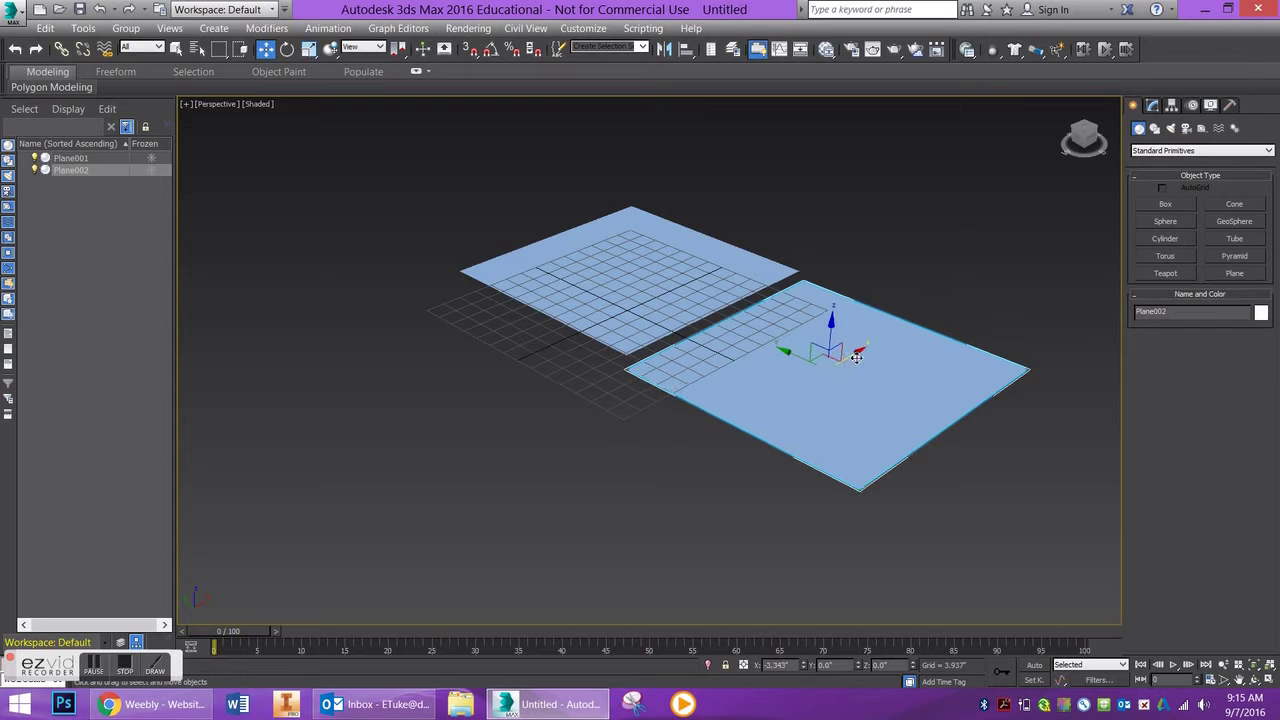
left_click_drag(857, 355, 858, 354)
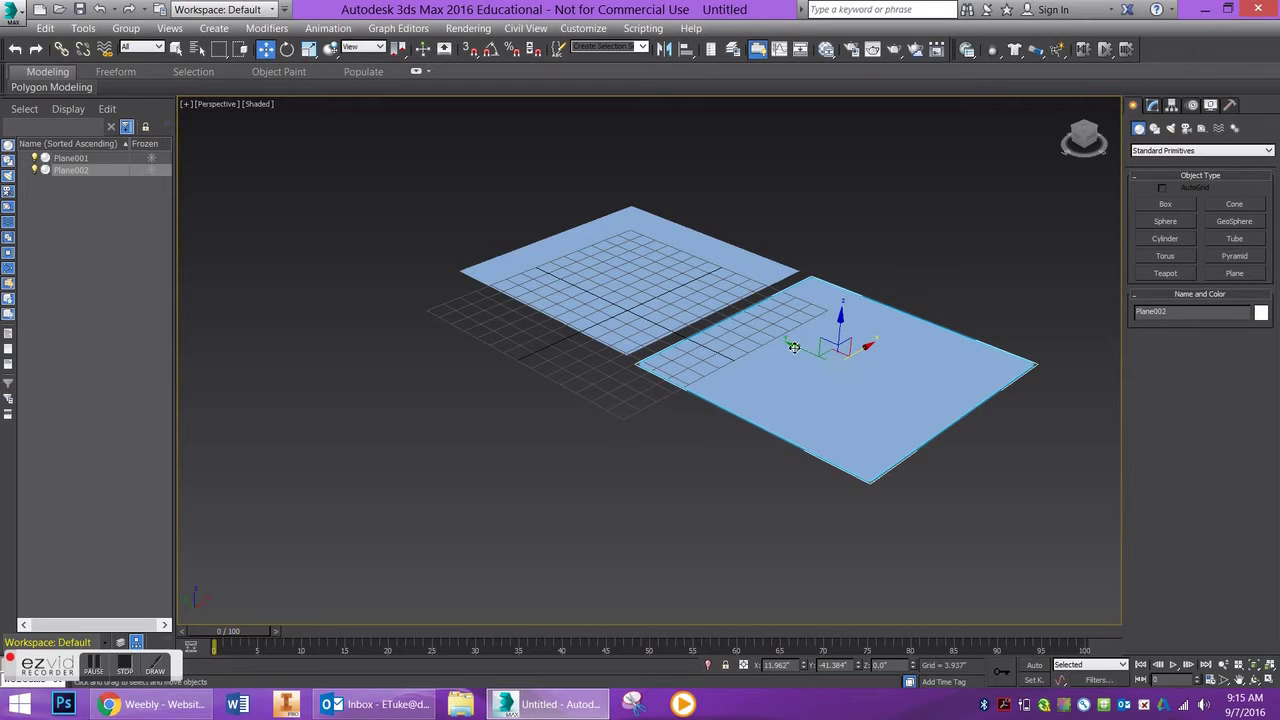
key("F4")
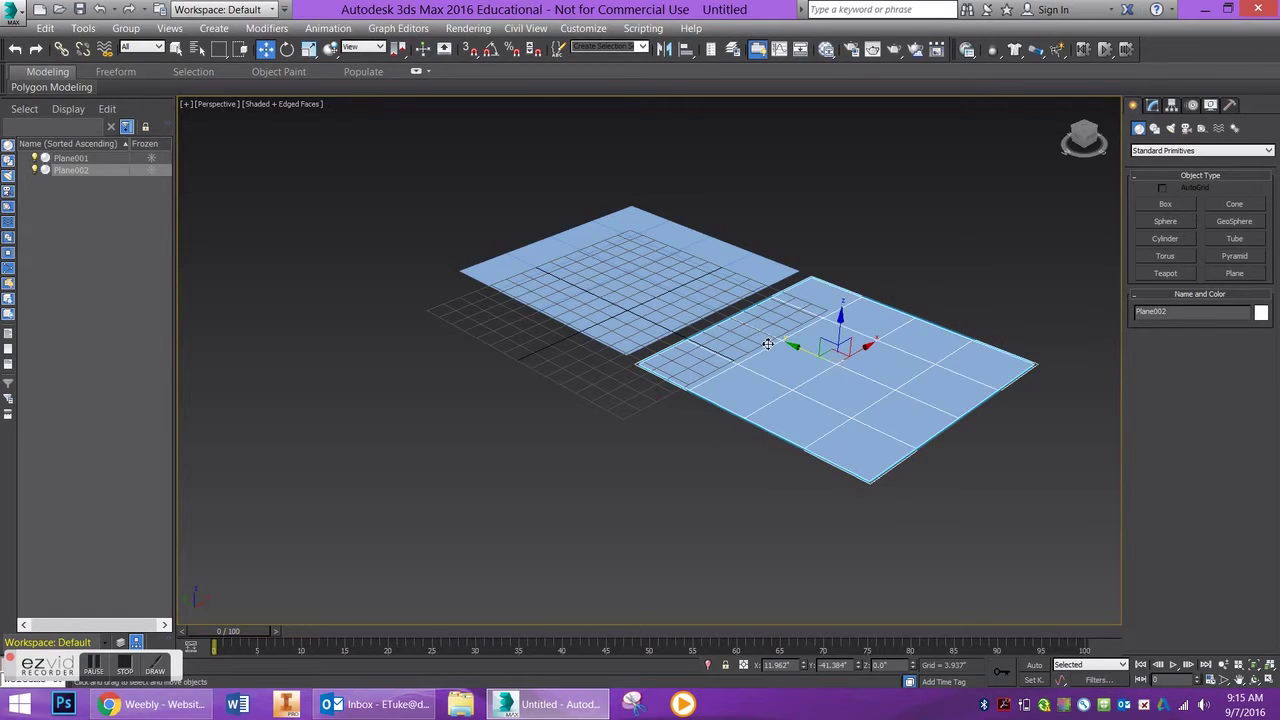
left_click(694, 277)
Step: Give Plane001 50 length segments and 50 width segments
left_click(826, 354)
left_click(599, 272)
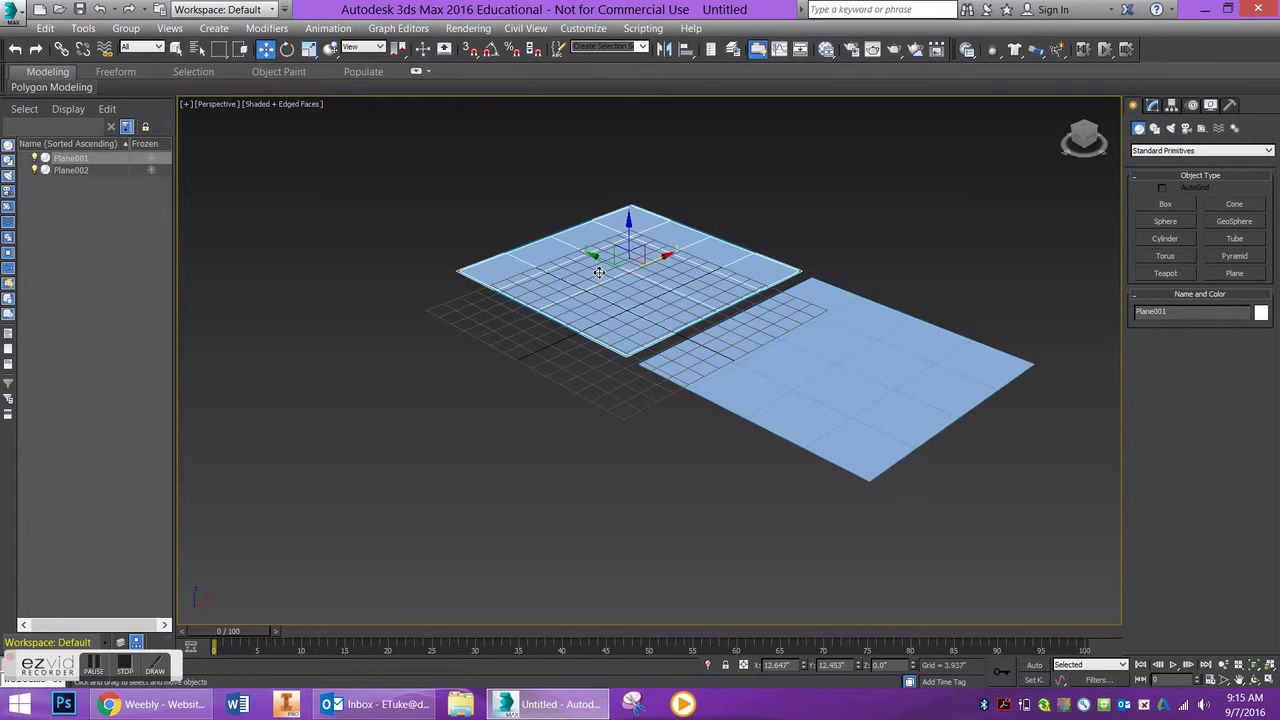
left_click(1153, 105)
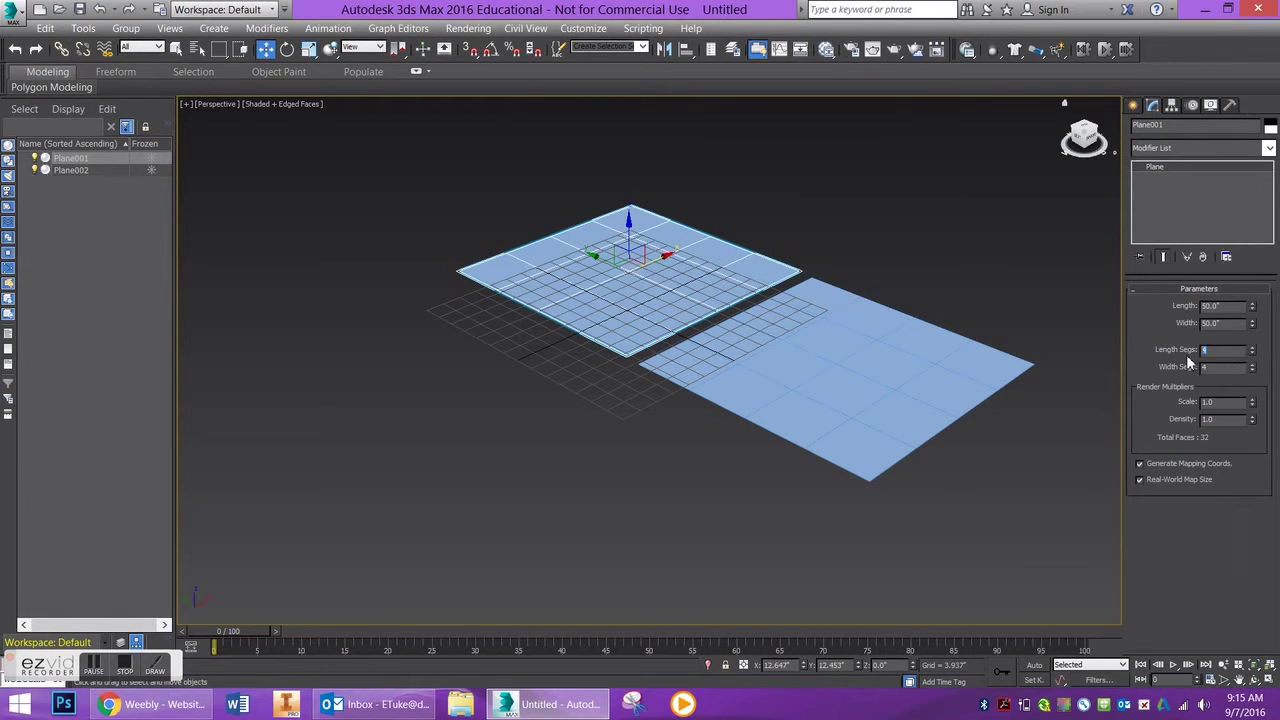
type("50")
key("Tab")
type("50")
key("Return")
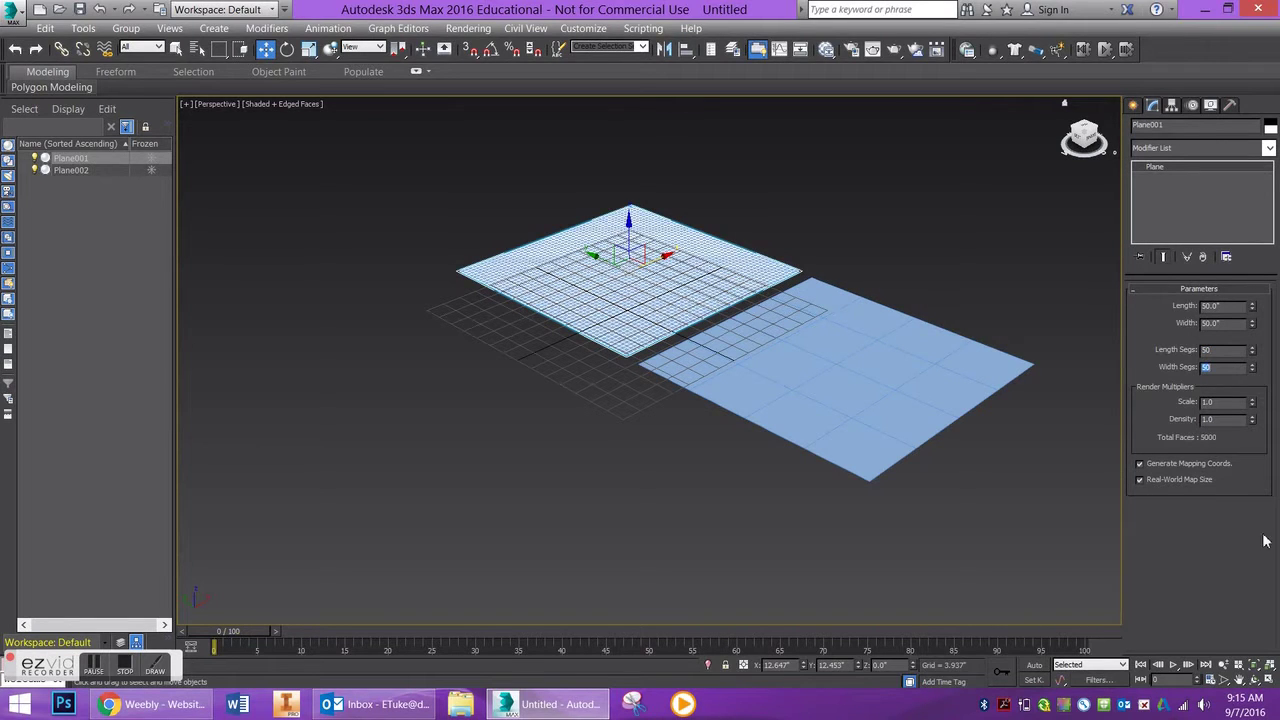
Step: Give Plane002 50 length segments and 50 width segments as well
left_click(929, 414)
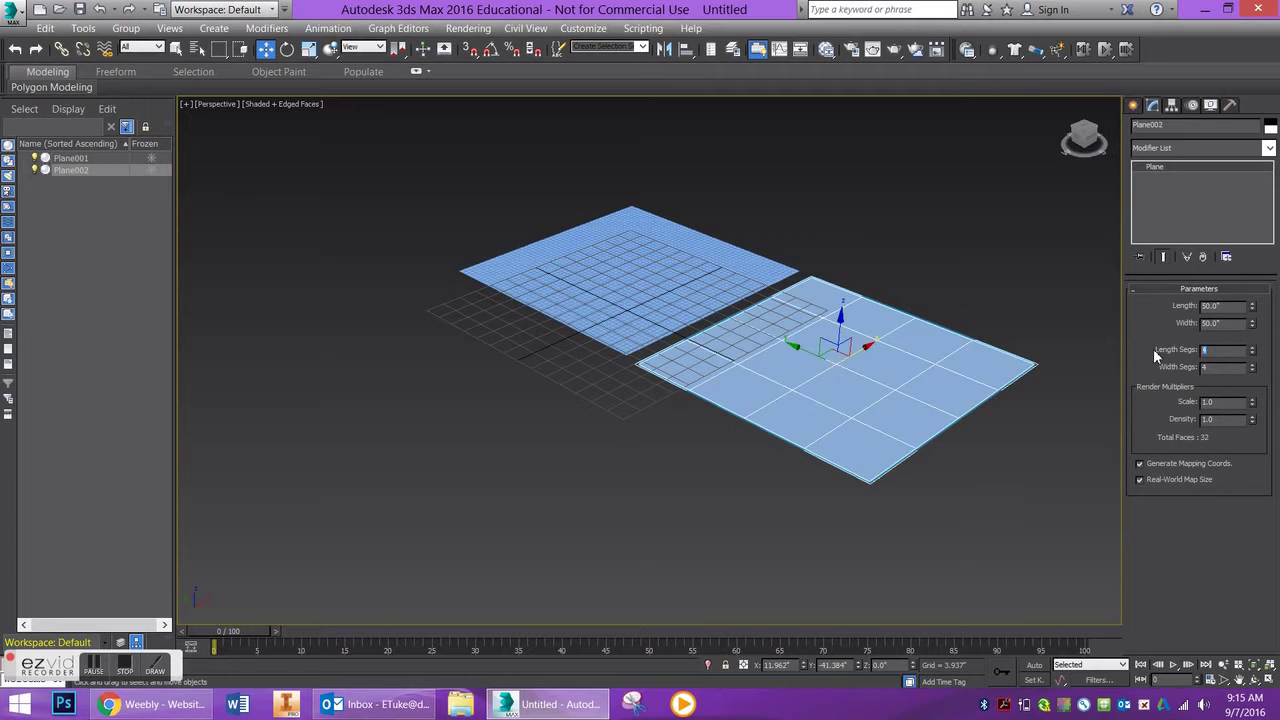
type("50")
key("Tab")
type("50")
key("Return")
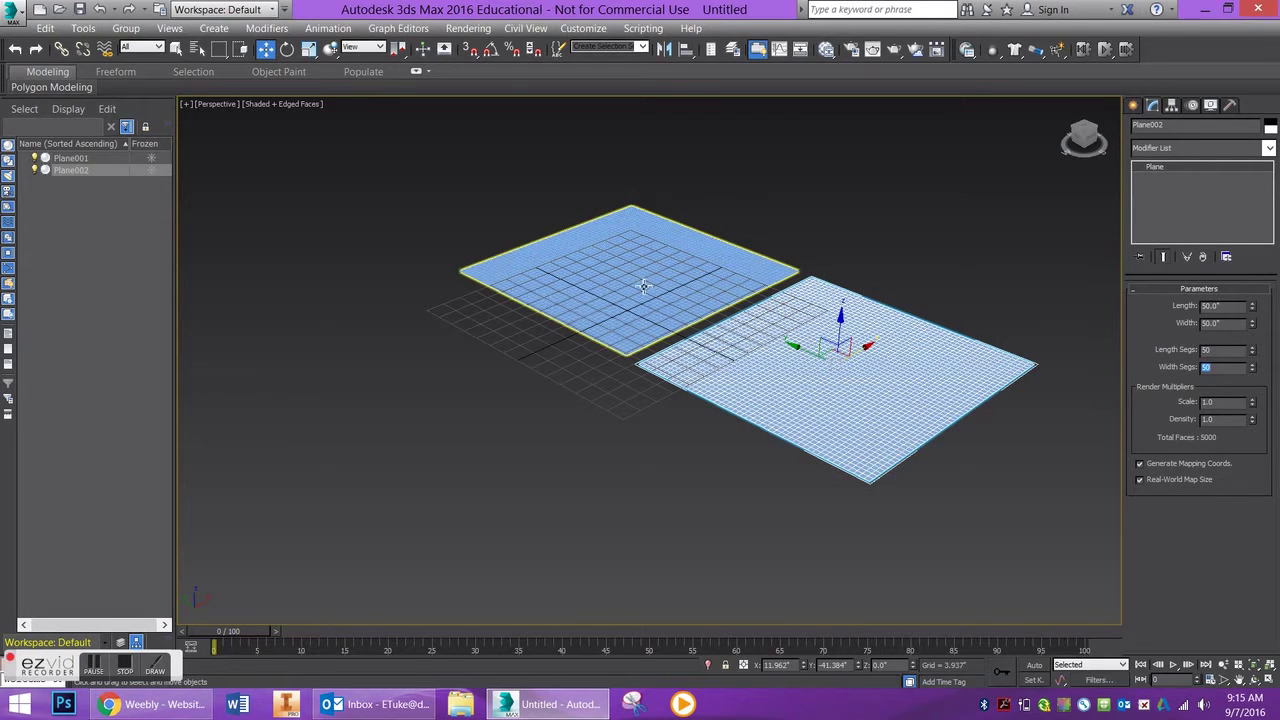
Step: Reselect Plane001 and type its new name, Wave, into the name field
left_click(590, 255)
left_click(758, 329)
left_click(648, 266)
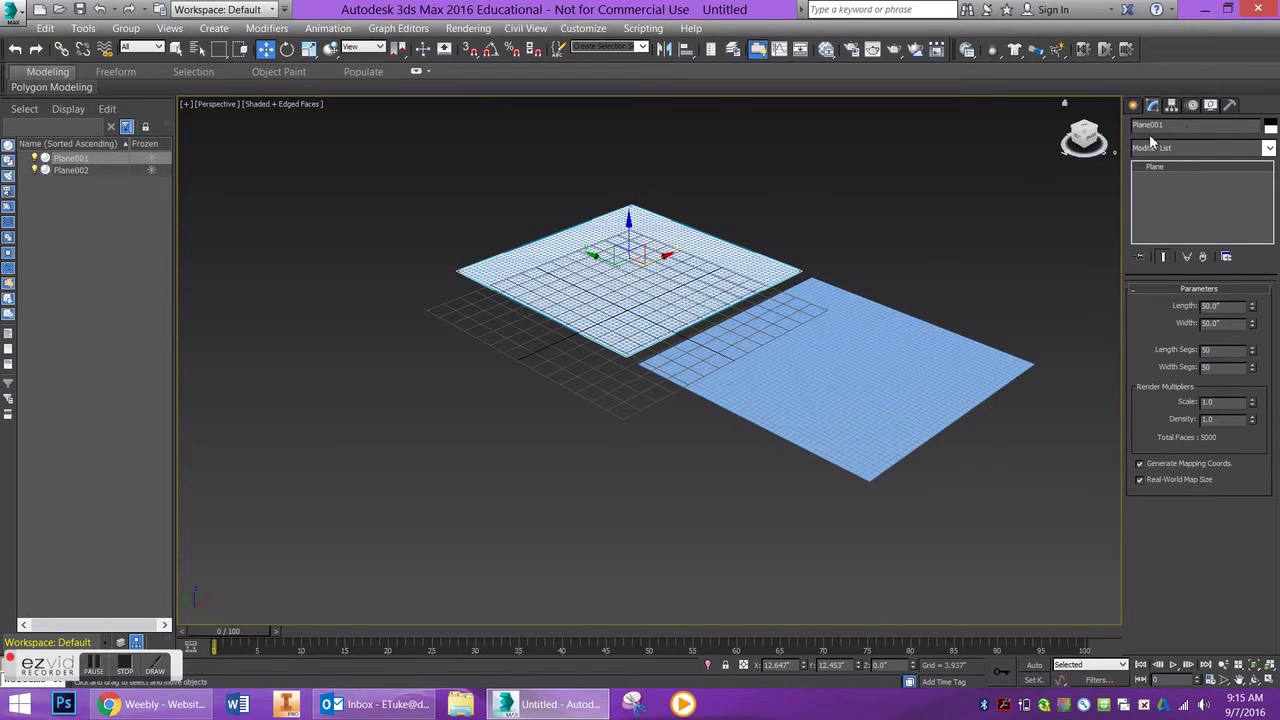
left_click(1186, 126)
type("Wivel")
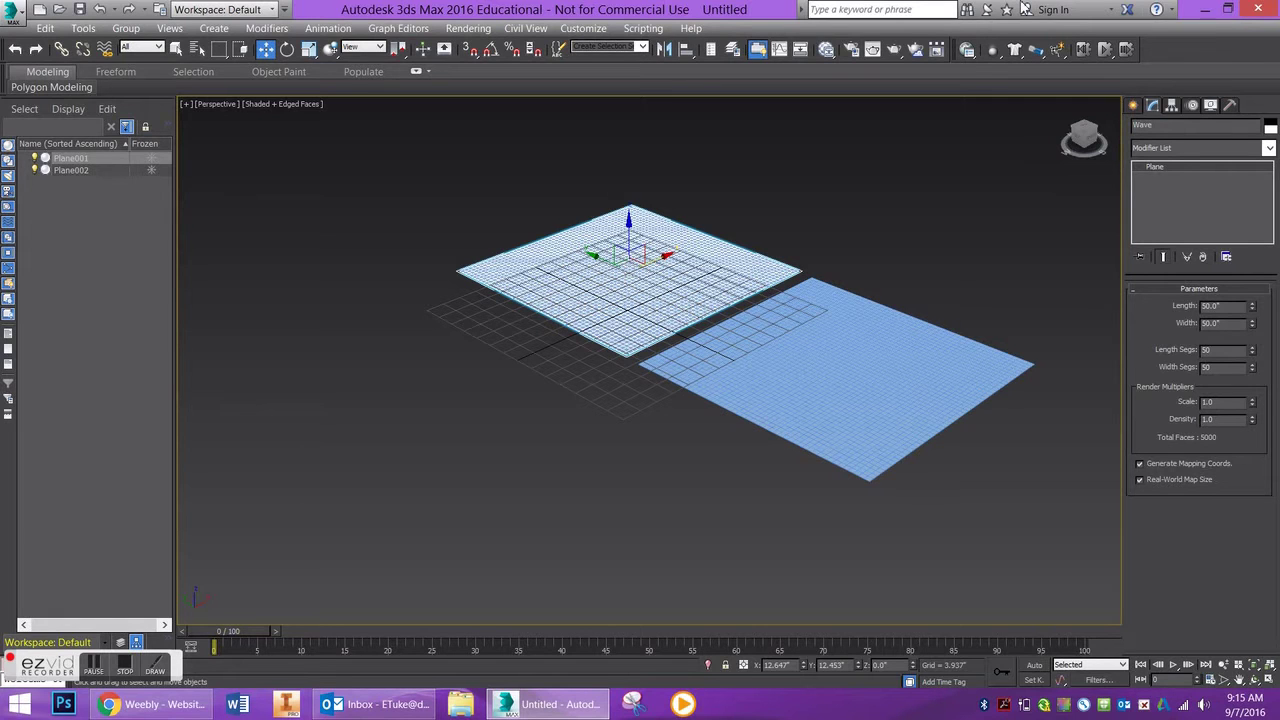
Step: Name the second plane Ripple and reselect the Wave plane
left_click(985, 365)
type("Ripple")
left_click(715, 261)
Step: Apply a Wave modifier to the Wave plane
left_click(1183, 148)
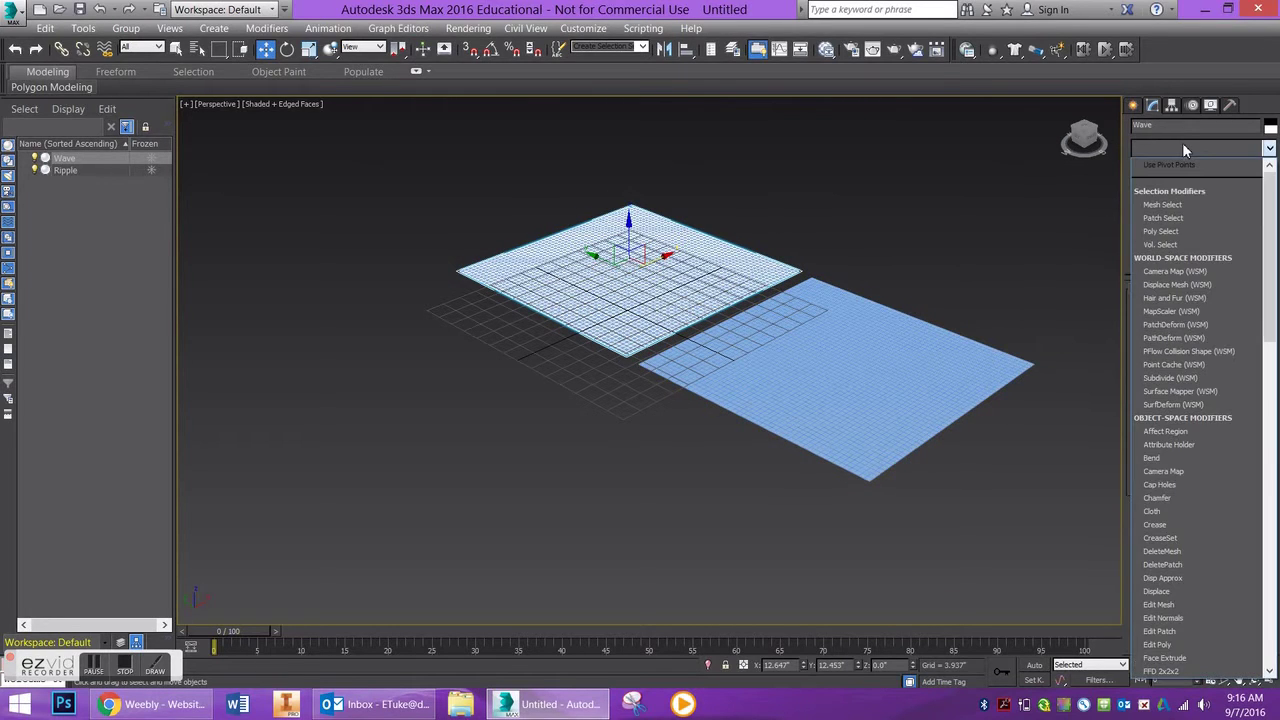
key("w")
key("Return")
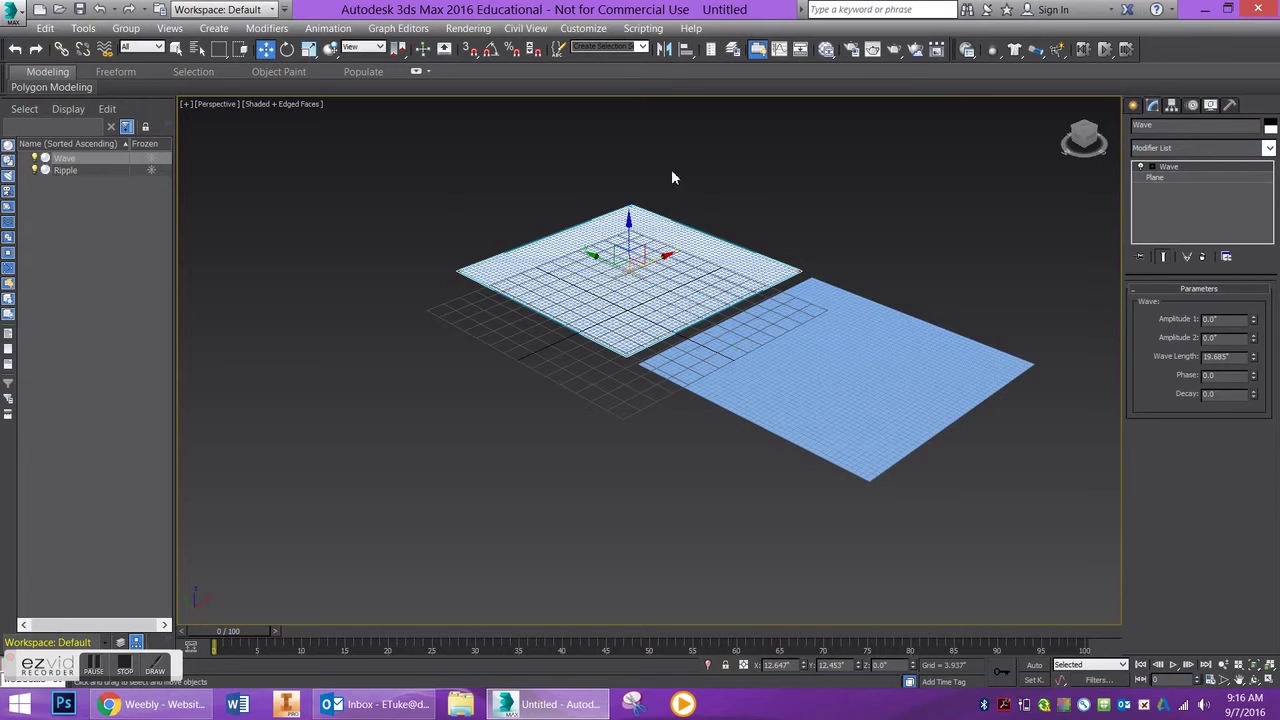
Step: Raise both wave amplitudes, set wave length 13.583, phase 6.1 and decay 0.007
scroll(674, 337, "up", 5)
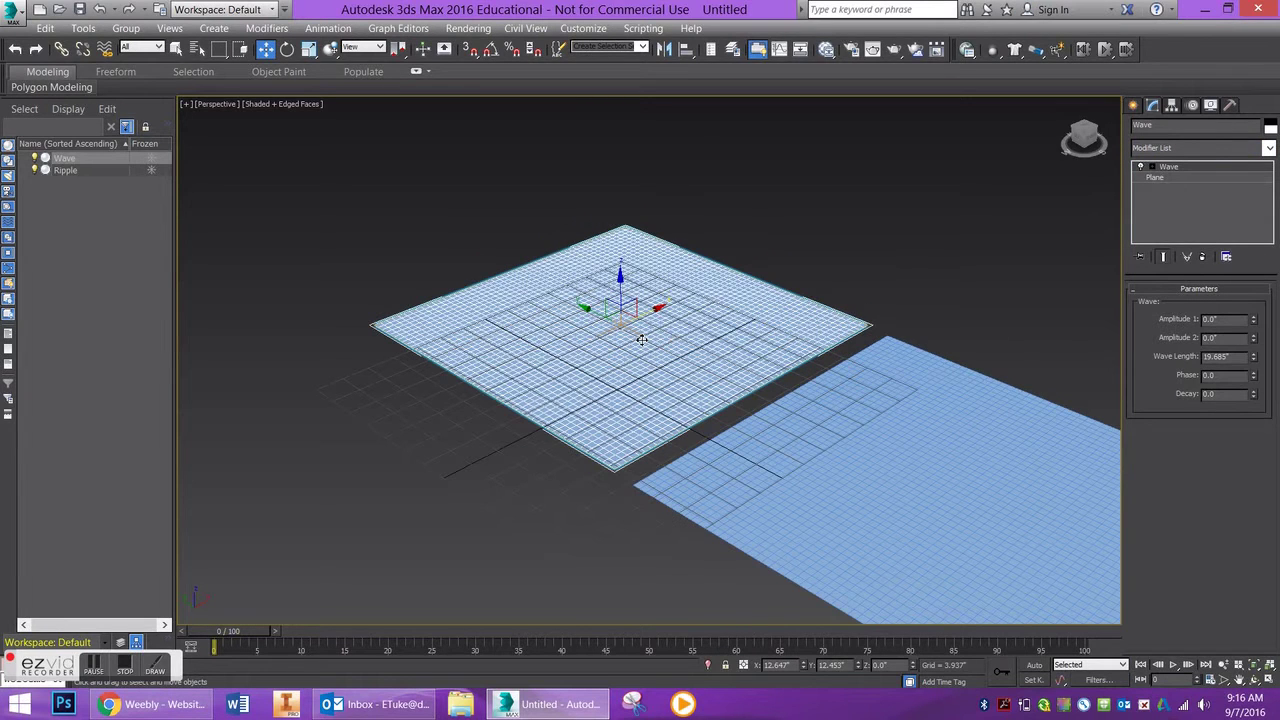
left_click_drag(1253, 319, 1253, 265)
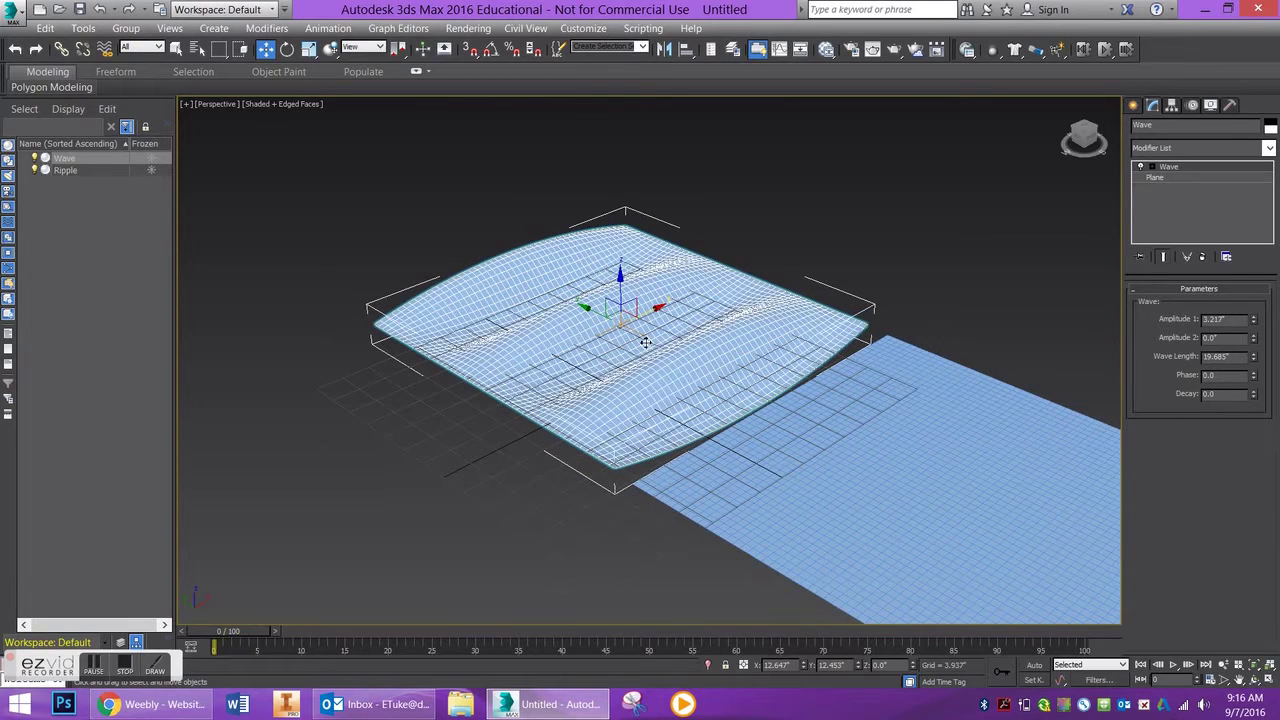
middle_click_drag(646, 342, 732, 392, "alt")
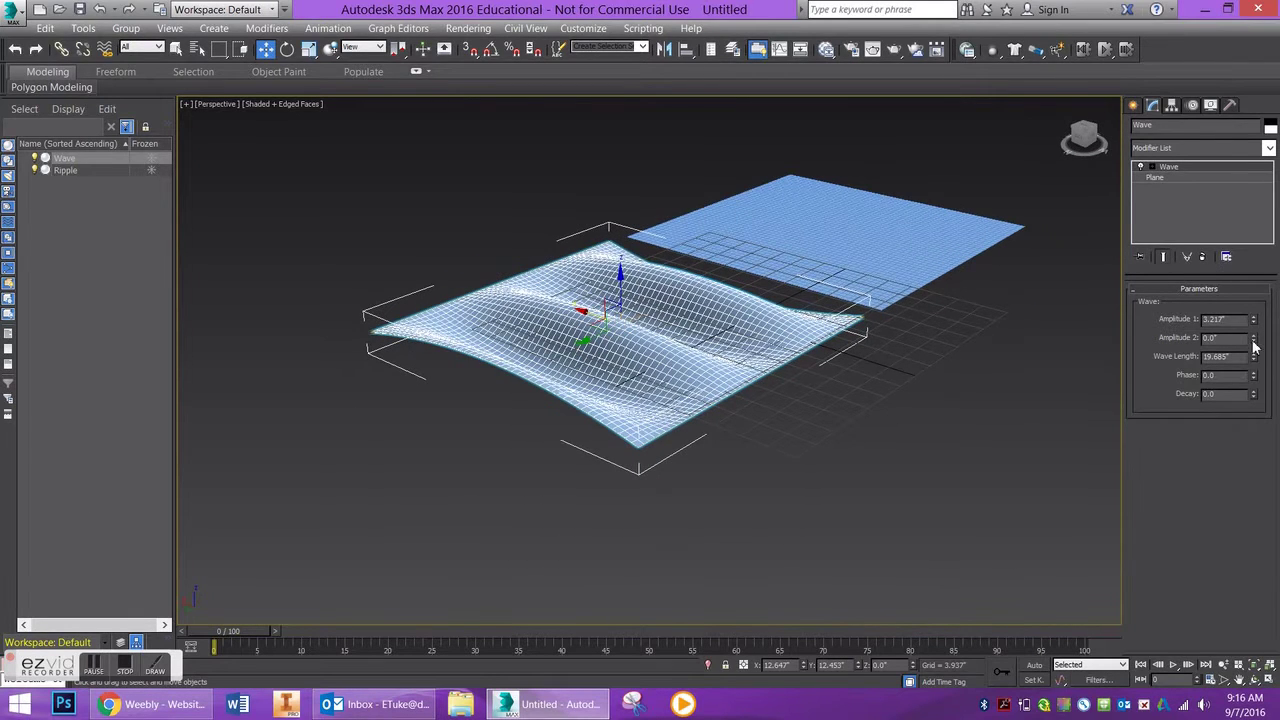
left_click_drag(1255, 345, 623, 262)
middle_click_drag(623, 262, 540, 405, "alt")
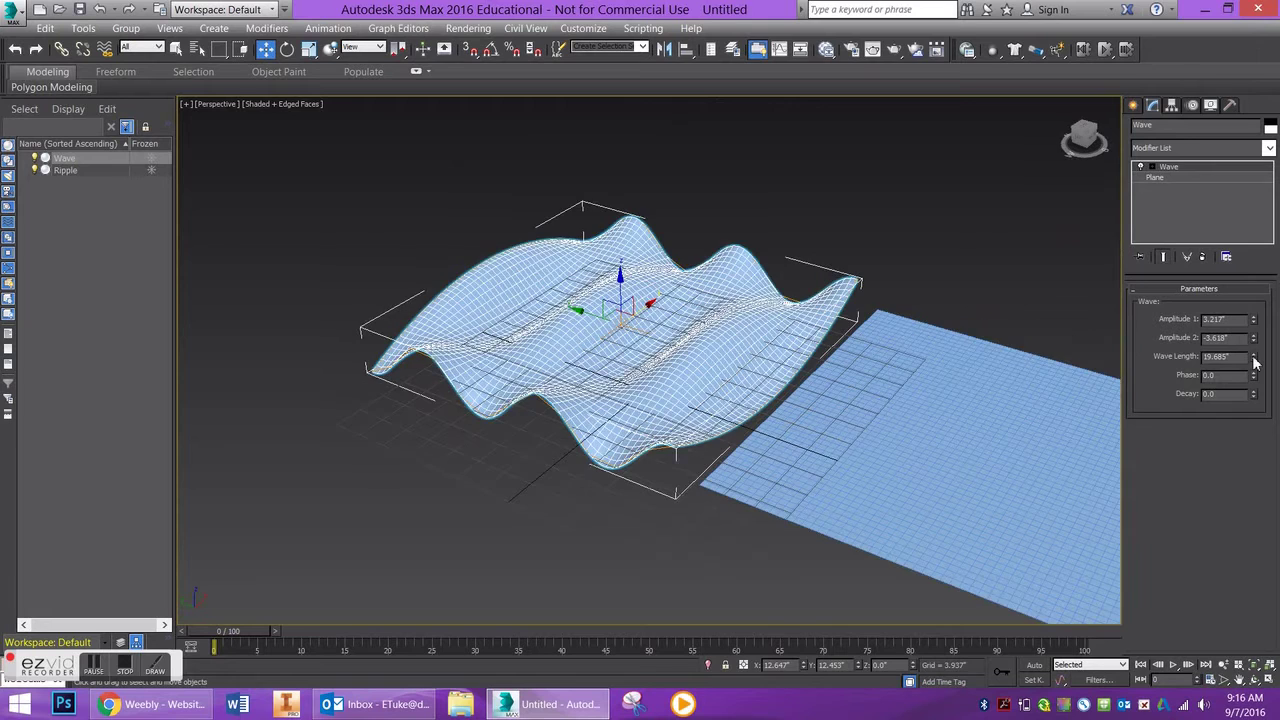
mouse_move(1254, 358)
left_mouse_down()
mouse_move(1258, 234)
mouse_move(1228, 440)
mouse_move(1230, 374)
mouse_move(1255, 372)
left_mouse_up()
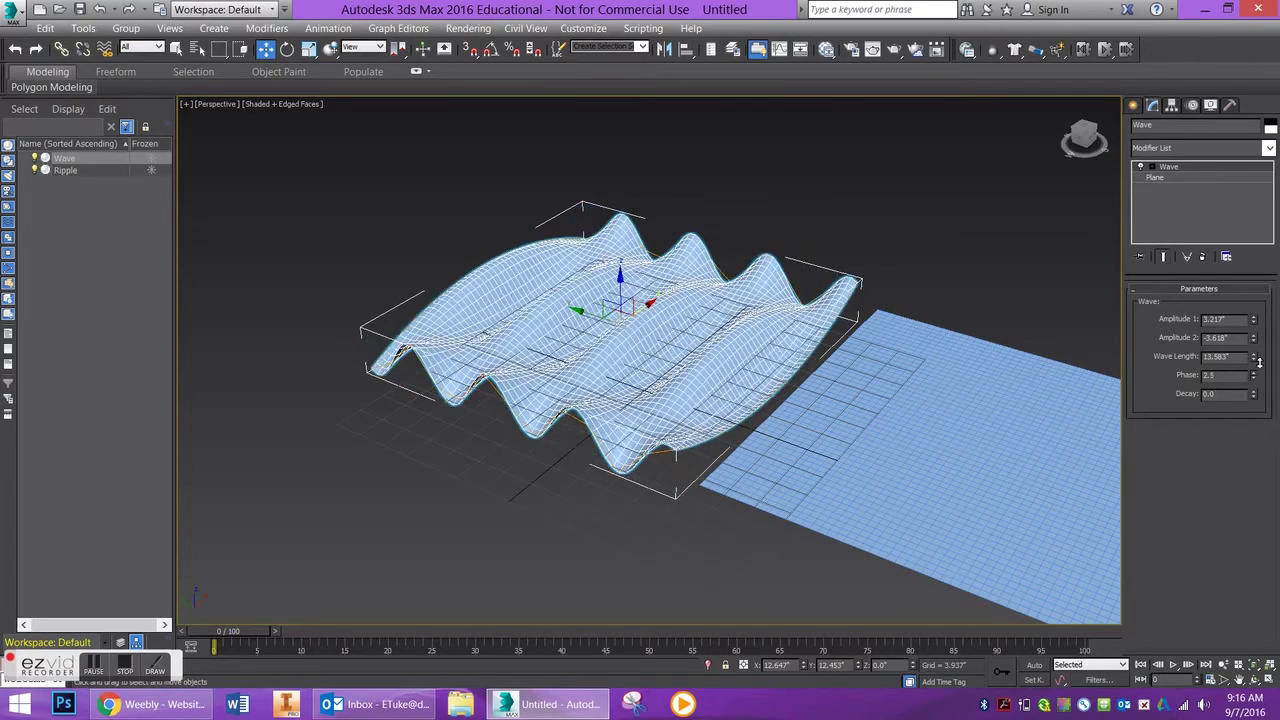
left_click_drag(1265, 354, 1271, 338)
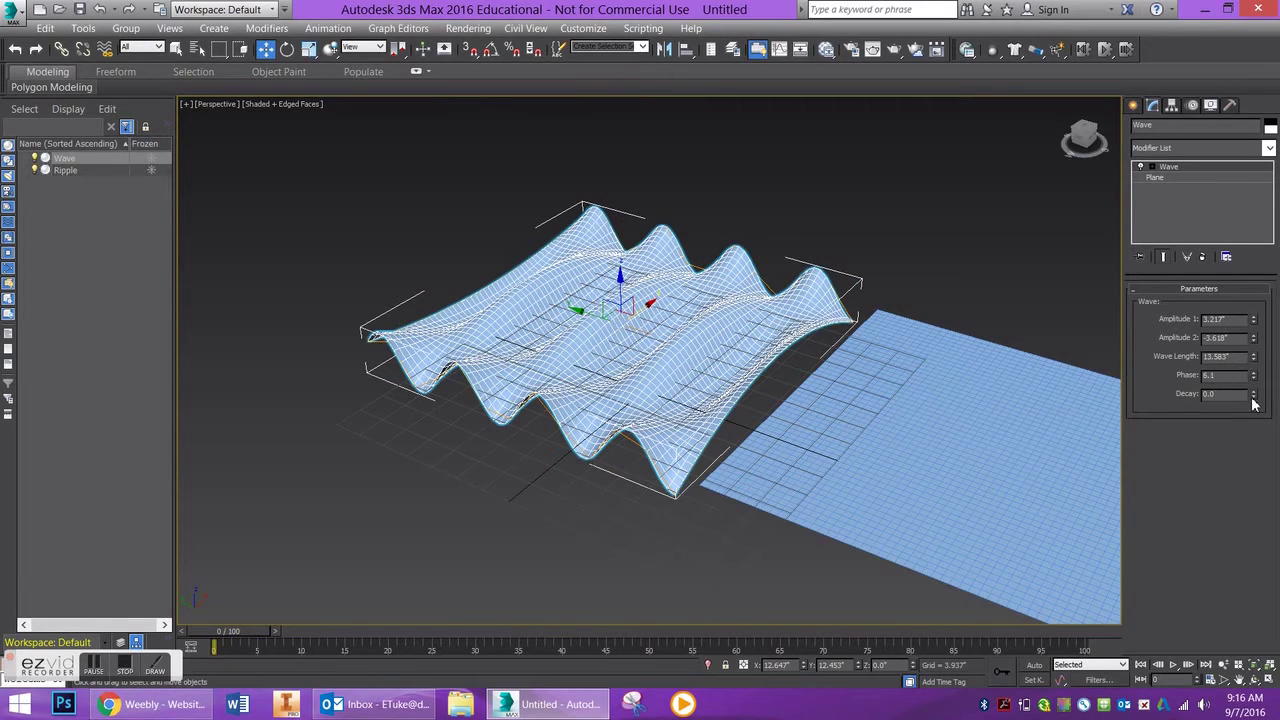
mouse_move(1256, 401)
left_mouse_down()
mouse_move(1264, 320)
mouse_move(1255, 399)
left_mouse_up()
Step: With Auto Key on, key the Wave Phase to 10 at frame 100
left_click(1034, 666)
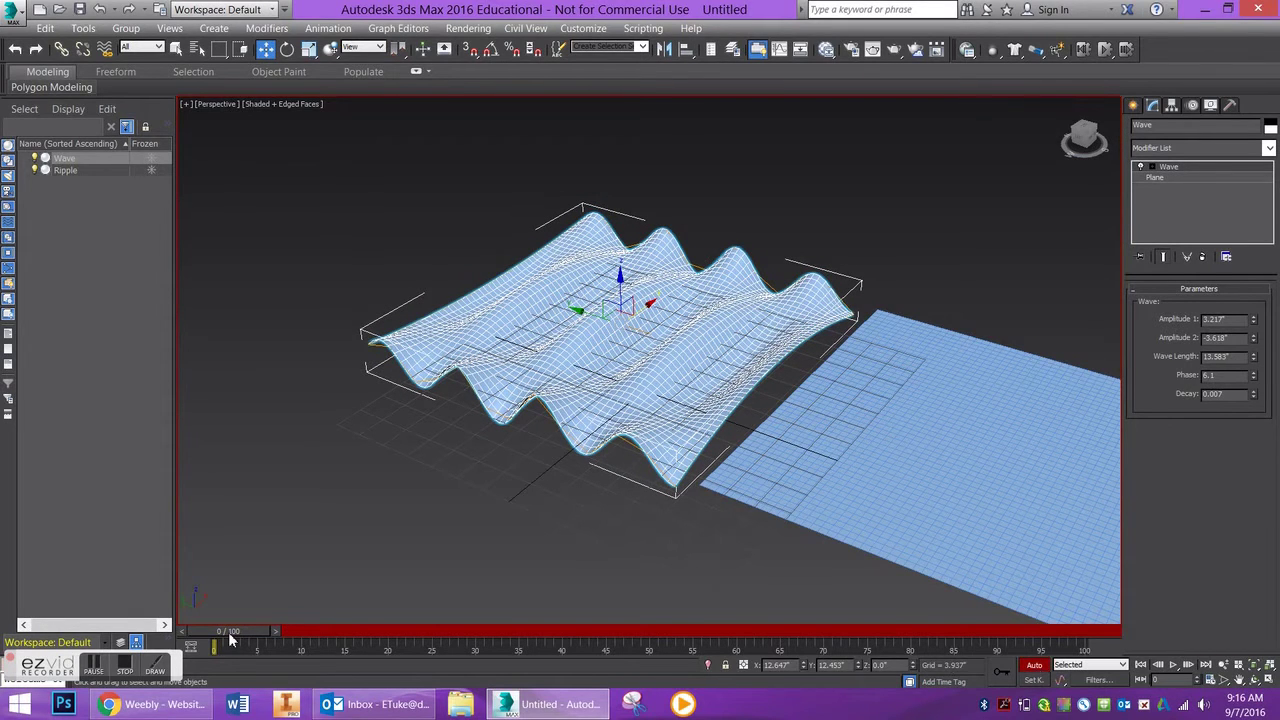
left_click_drag(229, 631, 1082, 631)
left_click(1077, 530)
double_click(1210, 375)
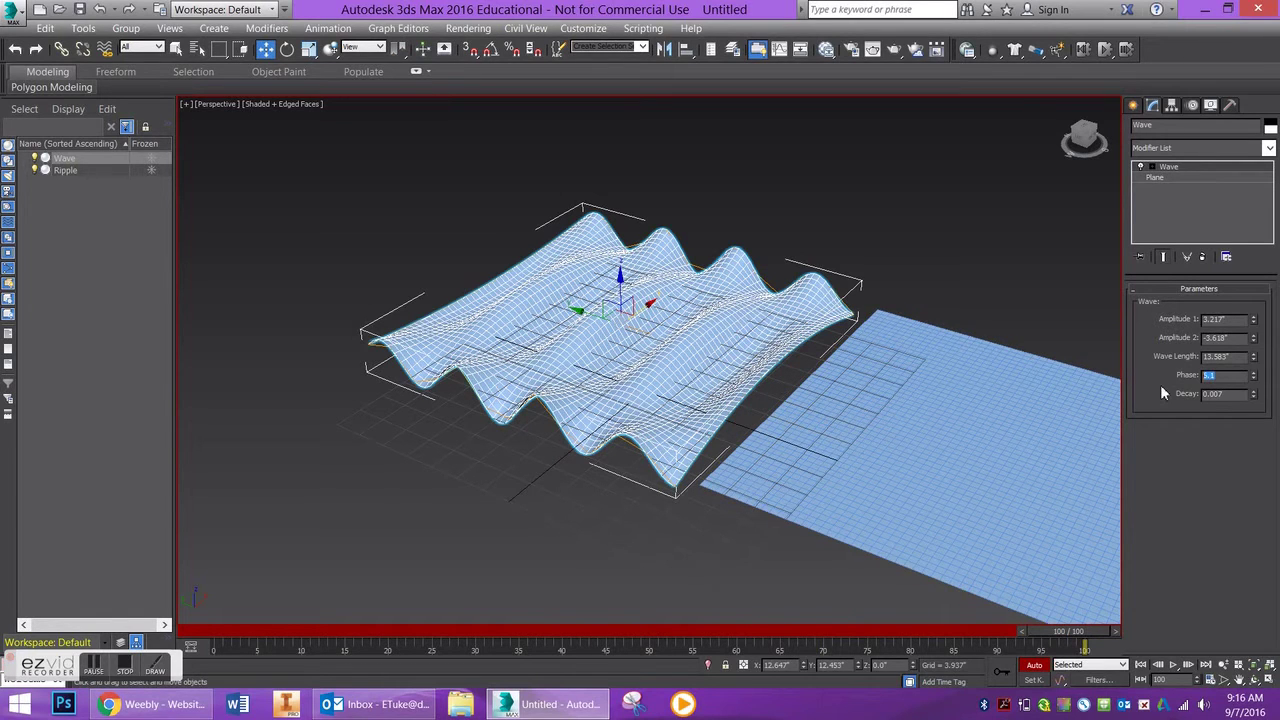
type("10")
key("Return")
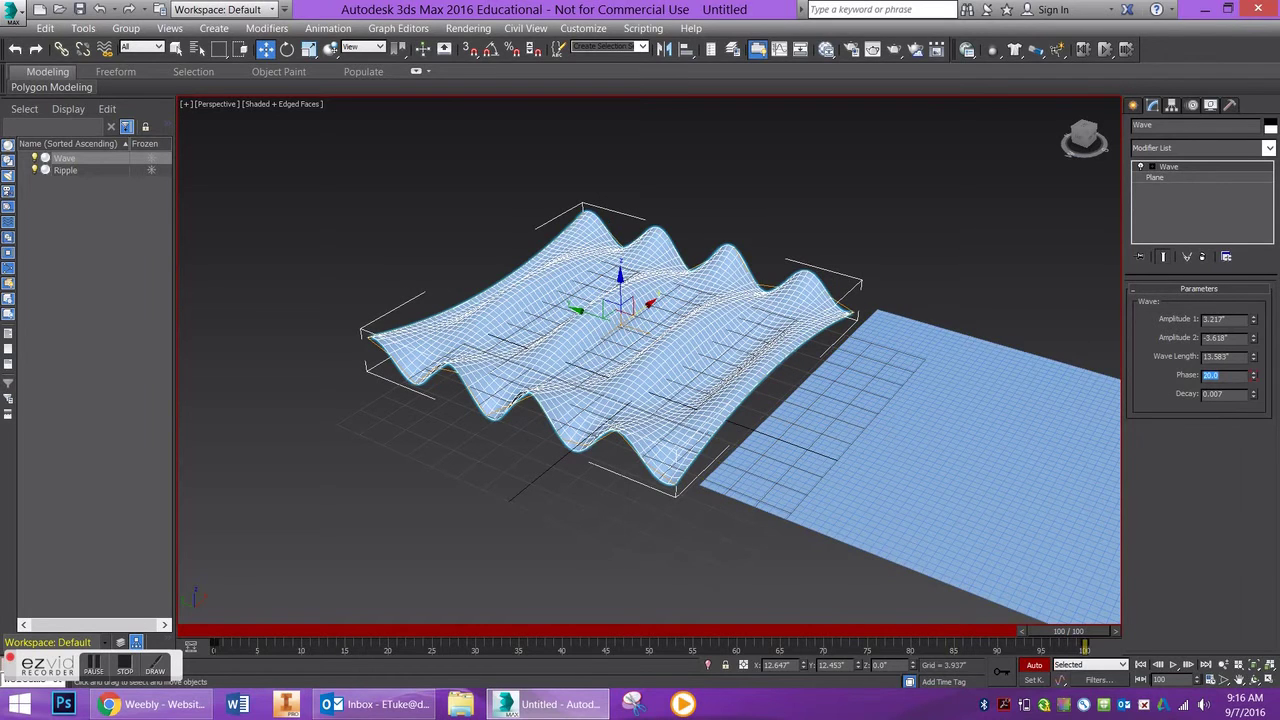
left_click(1034, 665)
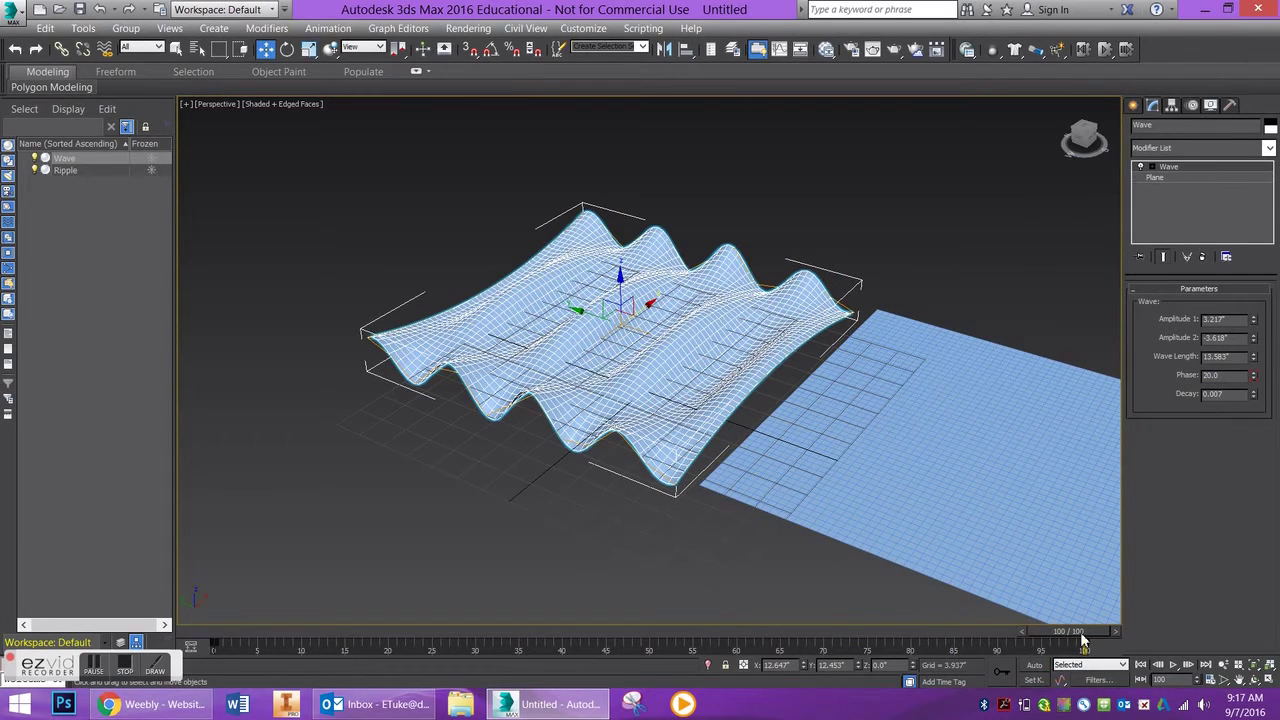
Step: Play the wave animation from the start and stop it
key("slash")
key("slash")
key("Home")
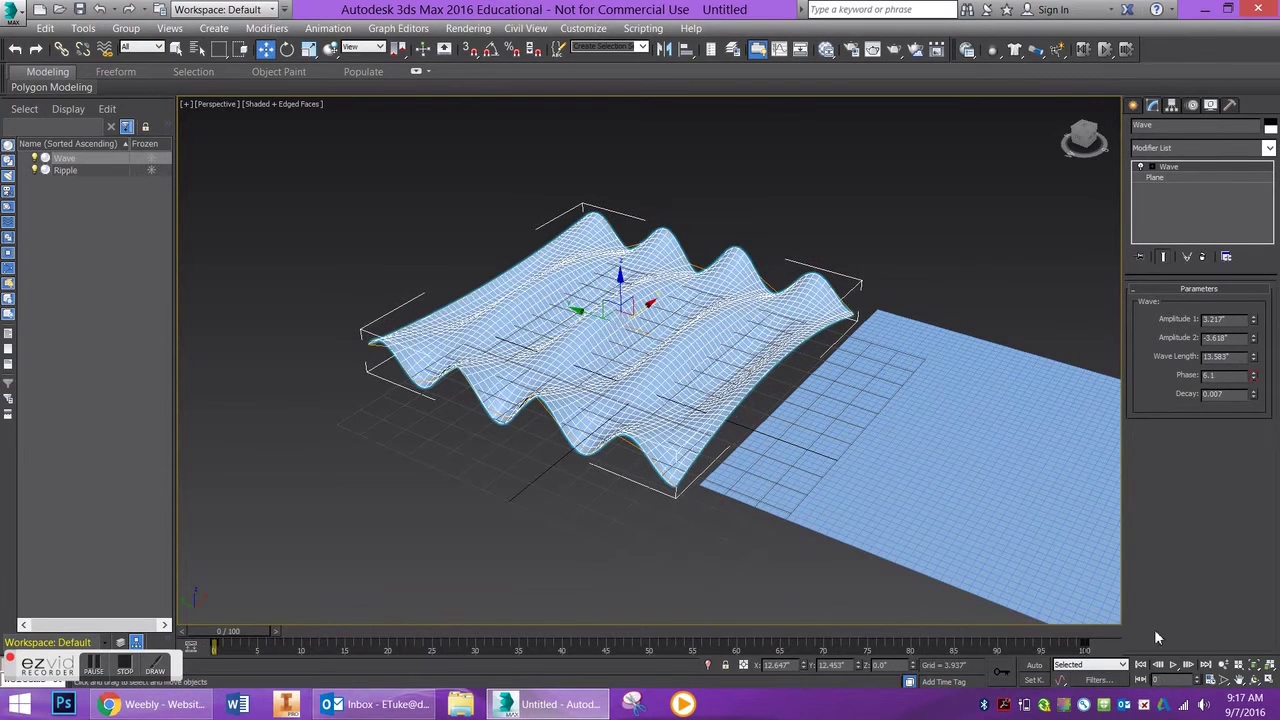
left_click(1173, 665)
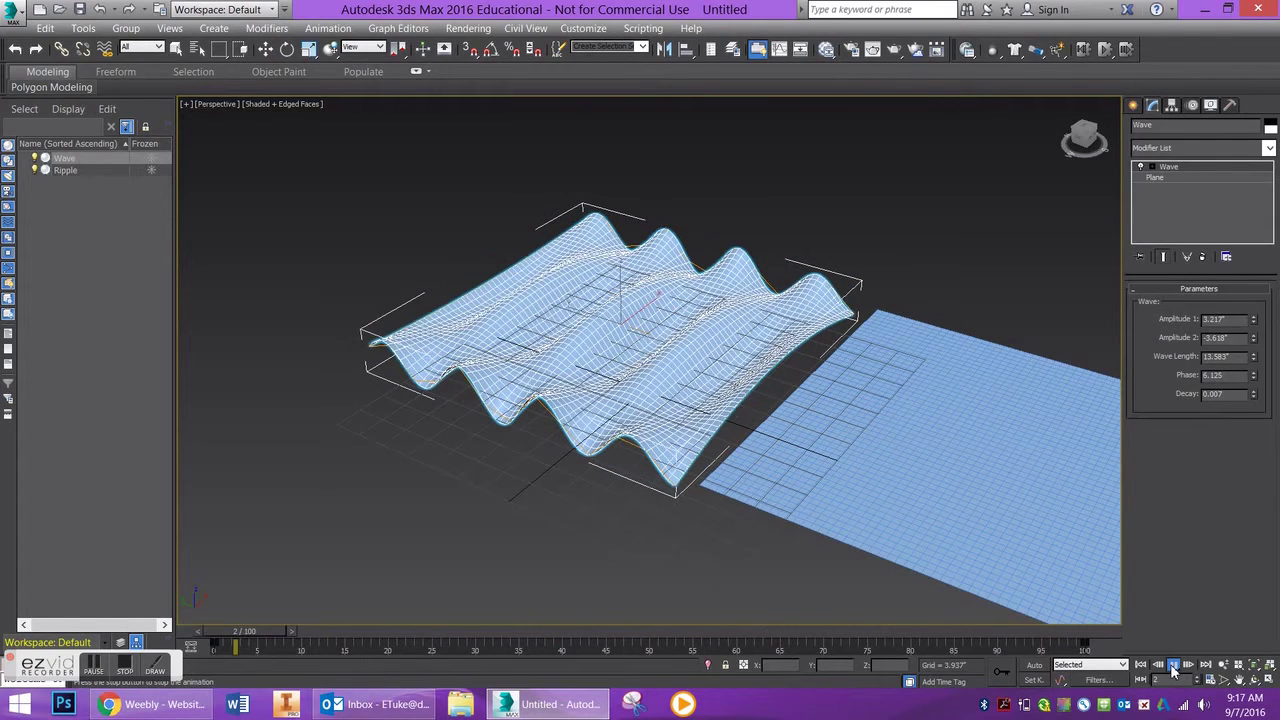
left_click(1174, 666)
key("w")
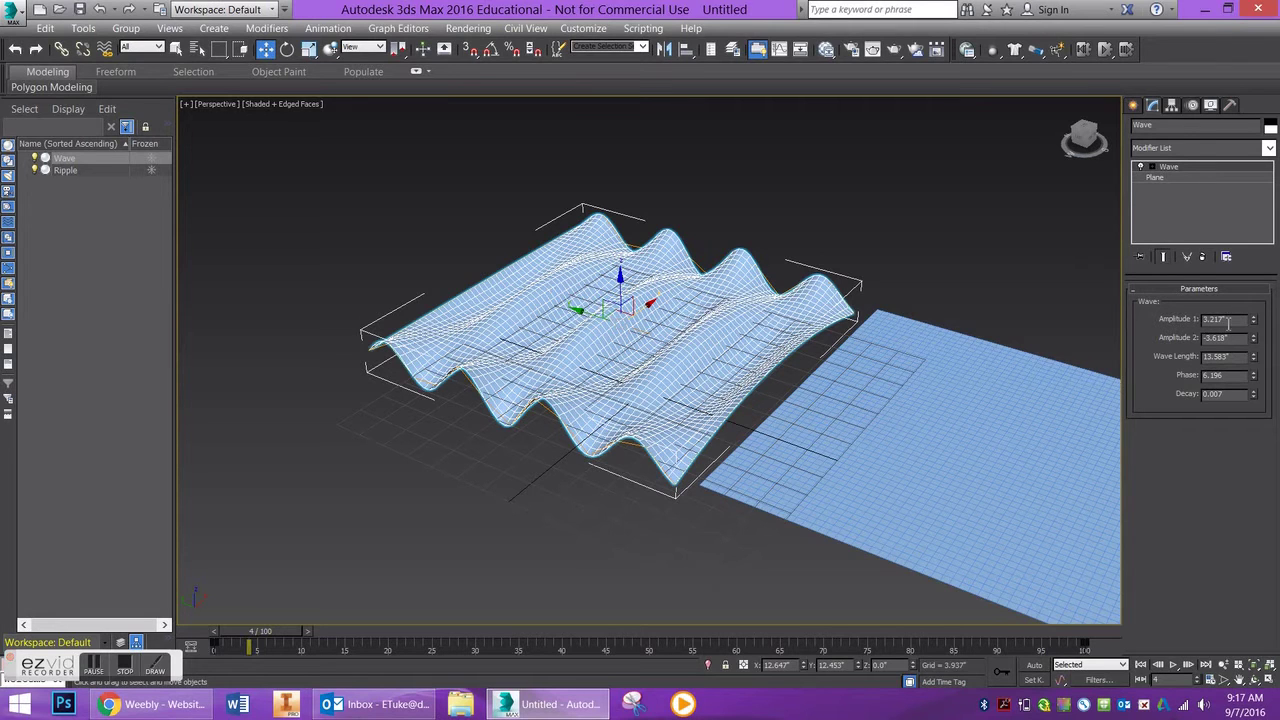
Step: Set the Wave Phase to 1 and Decay to 0
double_click(1233, 375)
type("1")
key("Return")
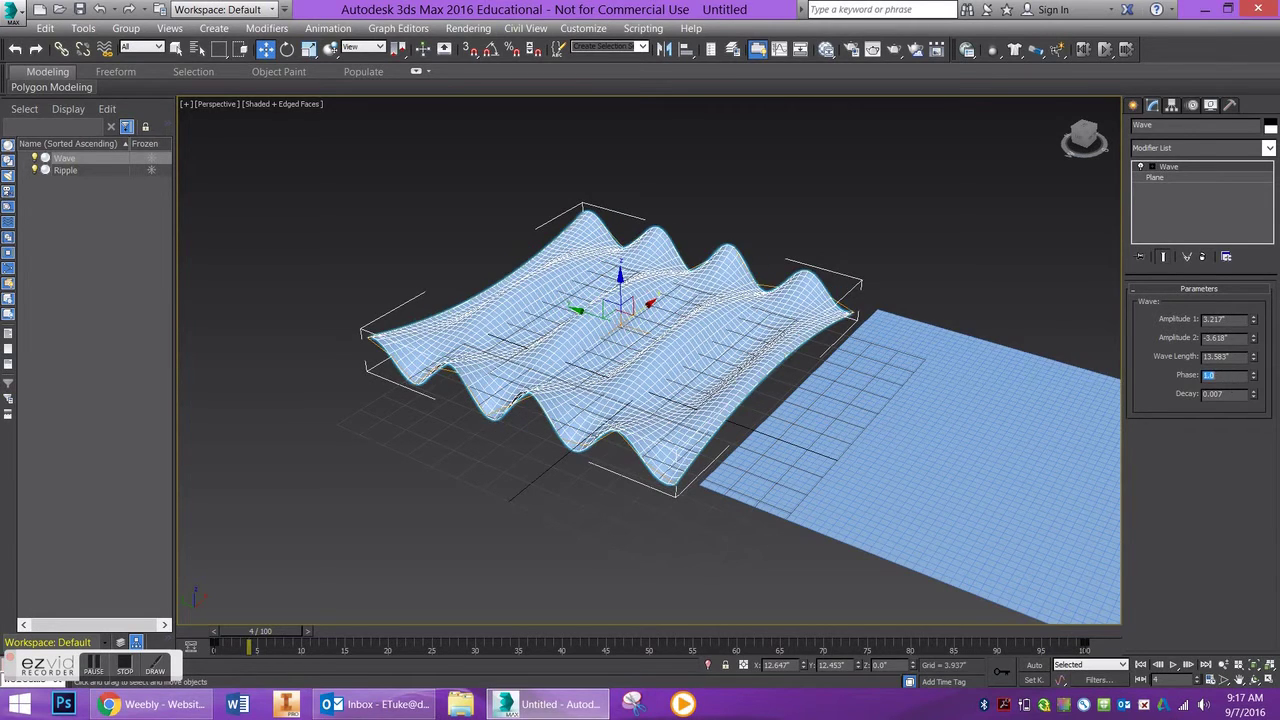
double_click(1230, 394)
type("0")
key("Return")
Step: Set both Wave amplitudes to 3 and the Wave Length to 10
double_click(1237, 321)
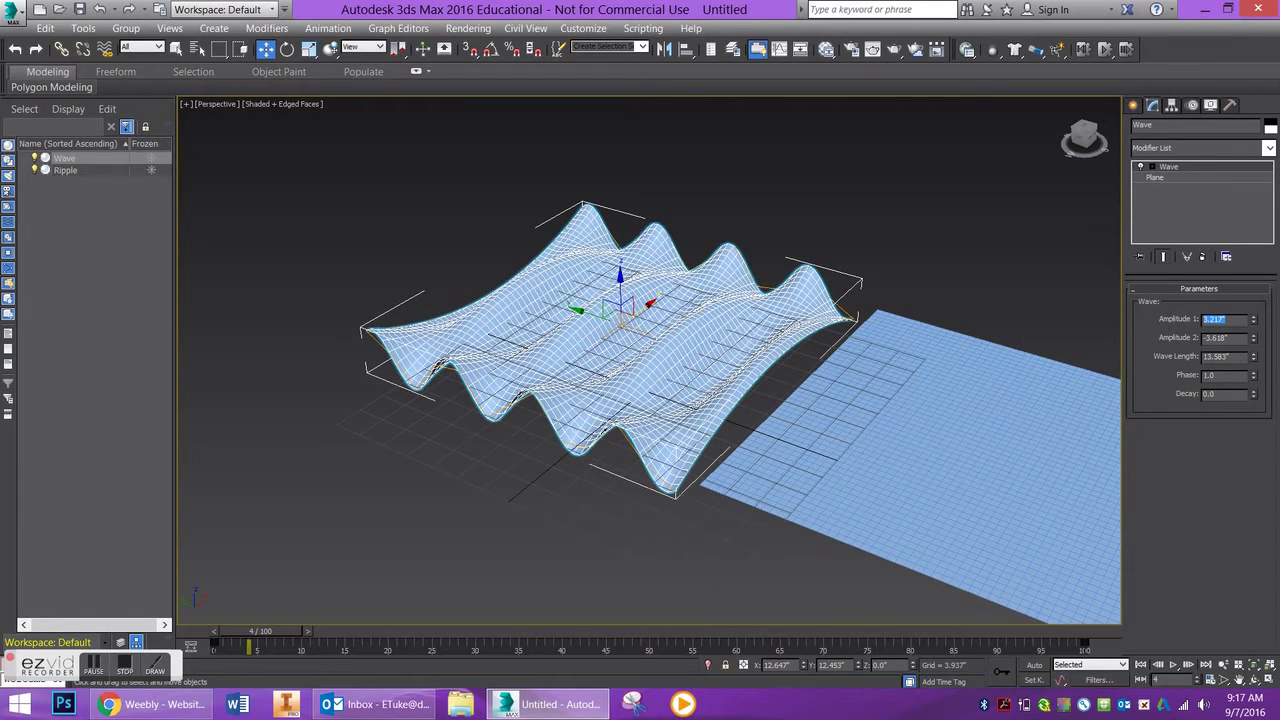
type("3")
key("Tab")
type("3")
key("Tab")
type("3")
key("Return")
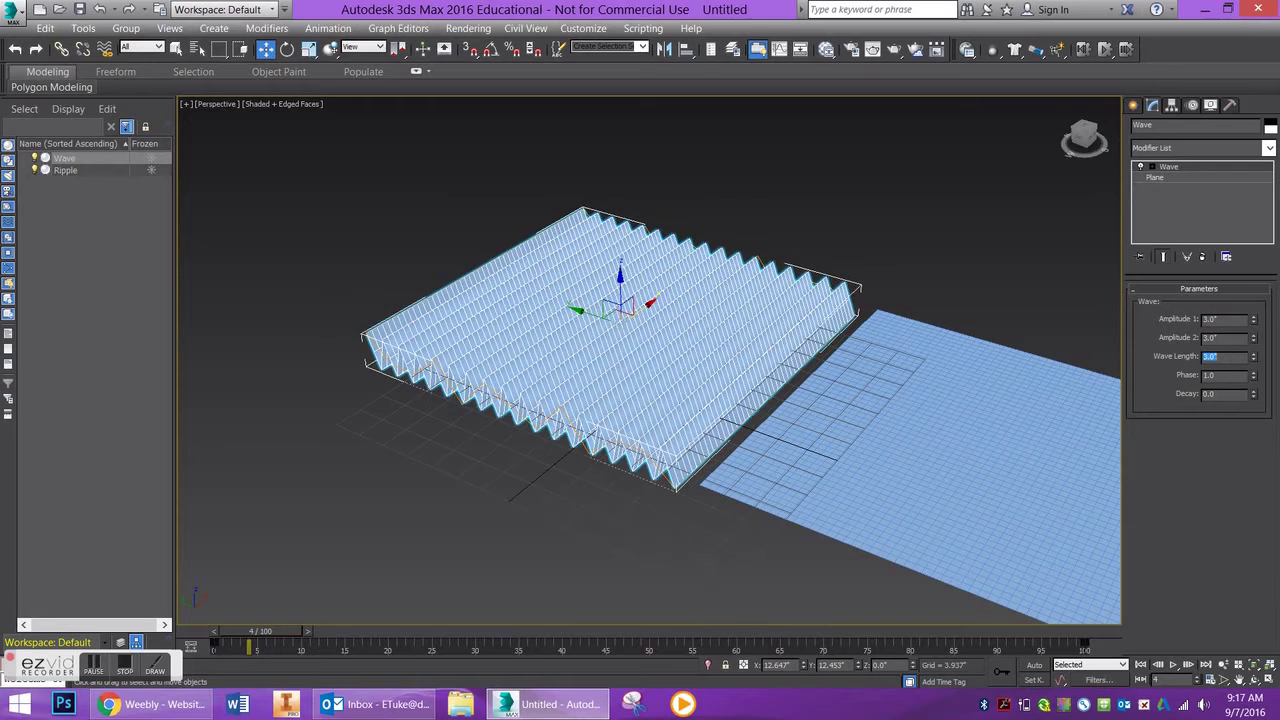
type("10")
key("Return")
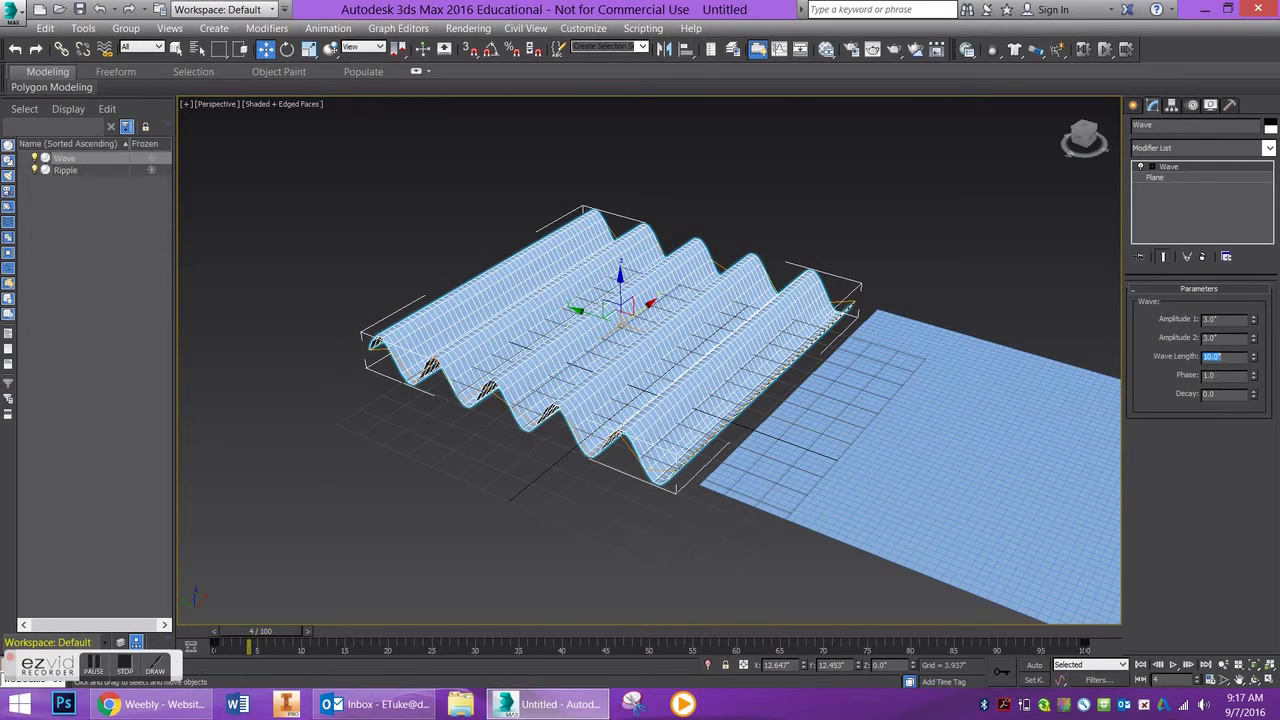
Step: Rotate the Wave plane -90° on Y so it stands upright like a curtain
key("e")
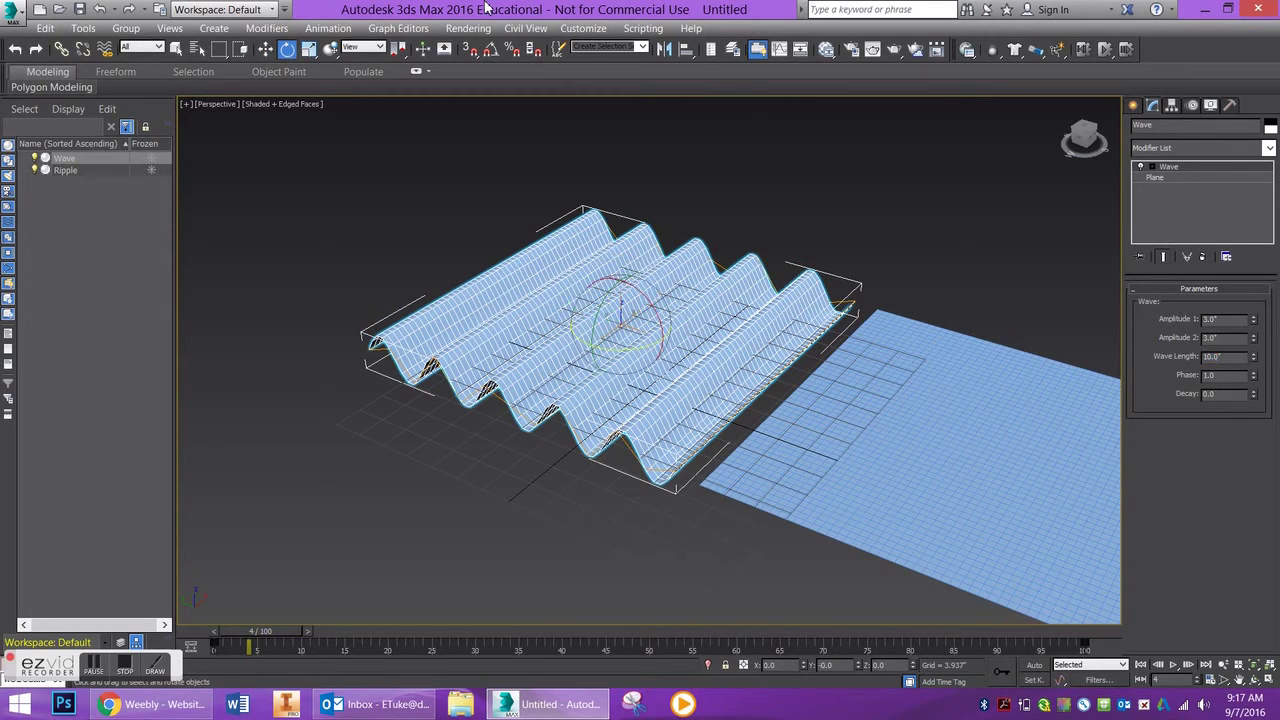
right_click(488, 50)
left_click(754, 237)
left_click_drag(606, 296, 583, 367)
middle_click_drag(583, 367, 777, 394, "alt")
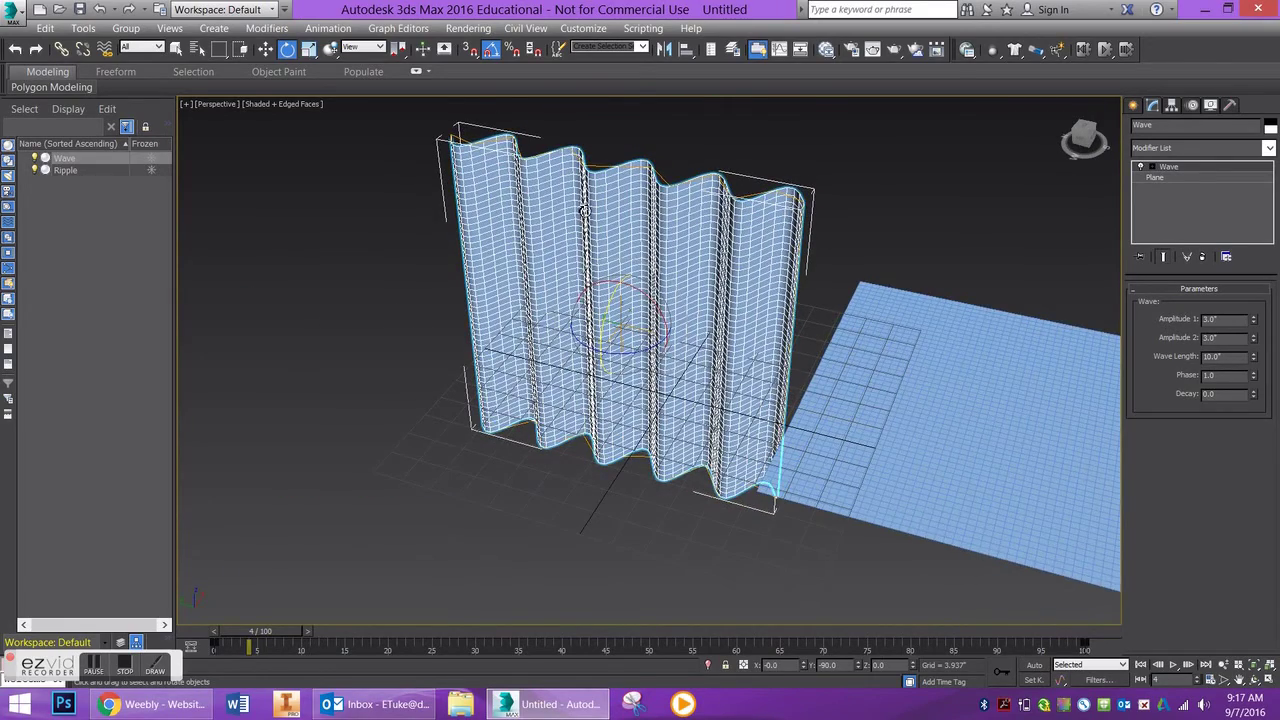
middle_click_drag(607, 251, 654, 286, "alt")
Step: Add a Ripple modifier to the flat Ripple plane
left_click(743, 380)
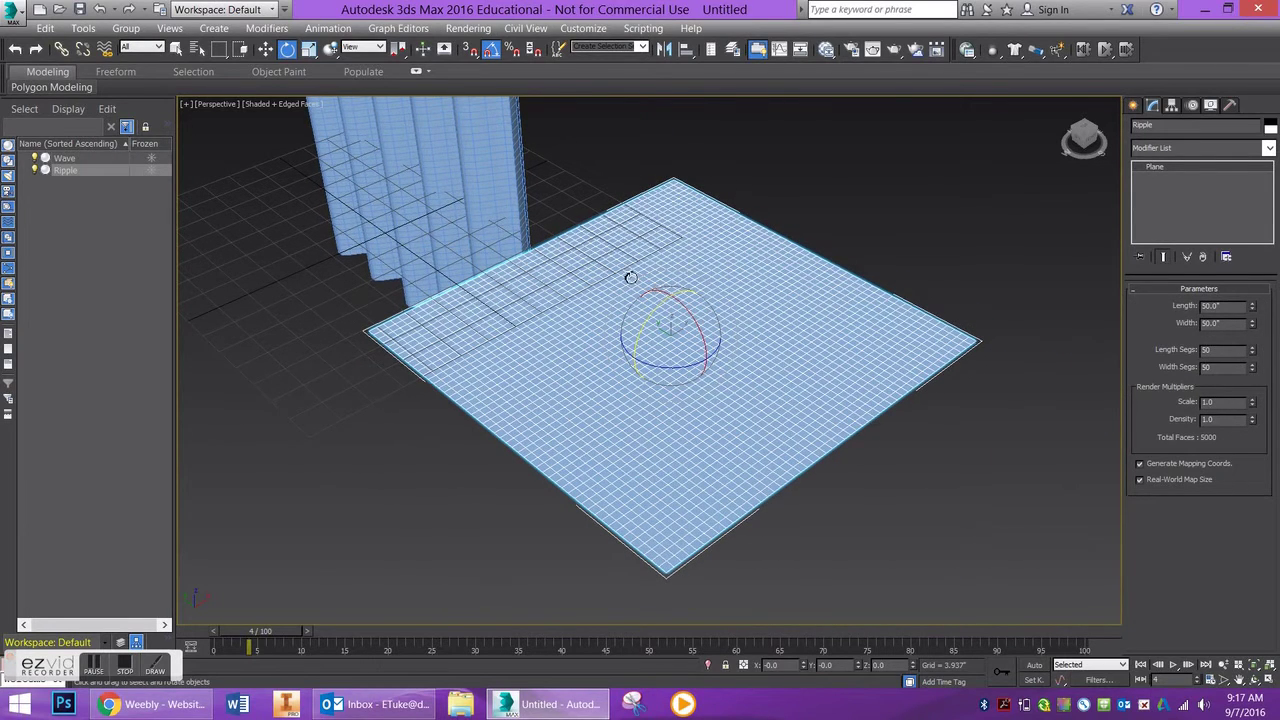
left_click(1205, 148)
type("ri")
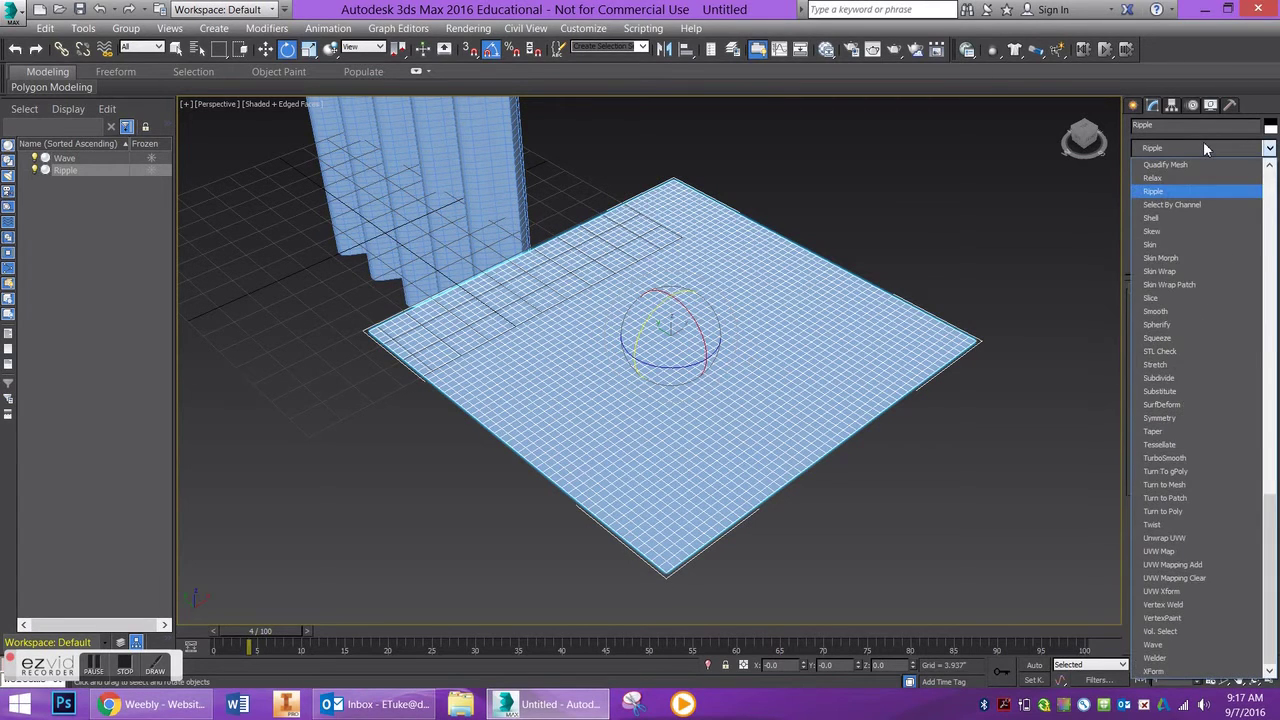
key("Return")
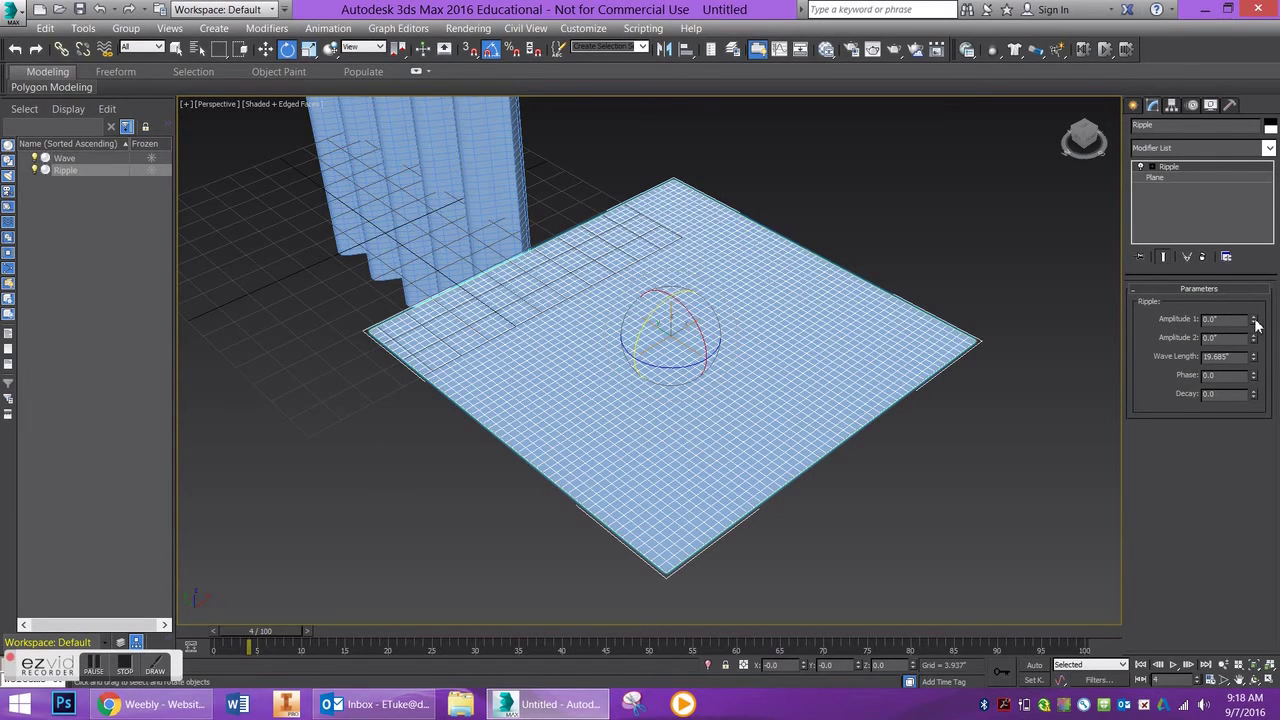
Step: Set Ripple amplitudes to 2.484 and 3.697 and wave length to 12.402
left_click_drag(1256, 322, 1256, 265)
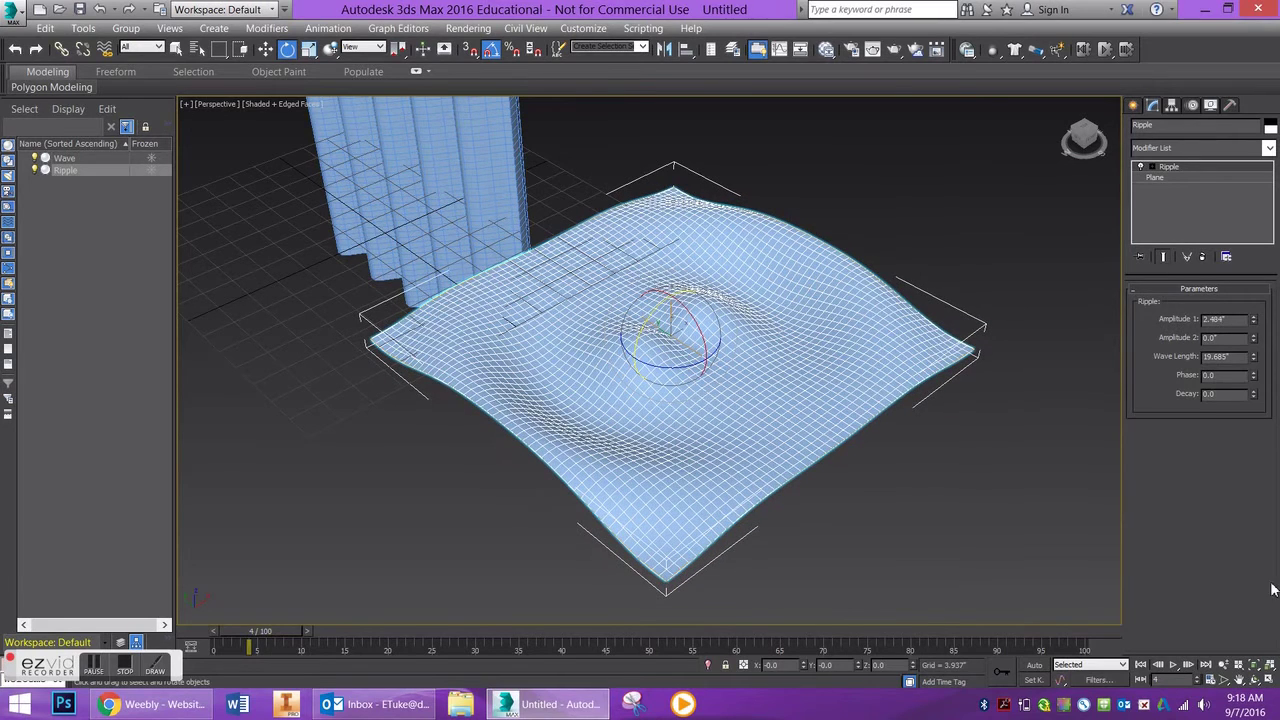
left_click_drag(1253, 340, 1267, 520)
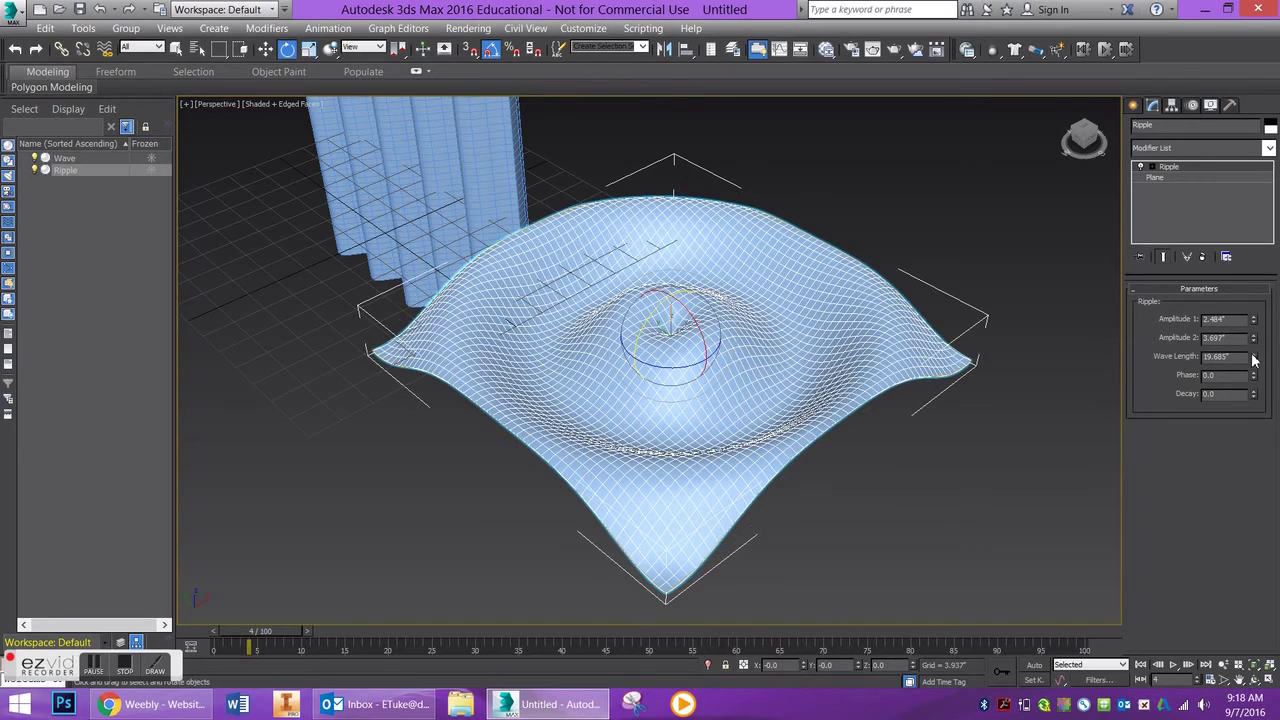
left_click_drag(1253, 357, 1264, 384)
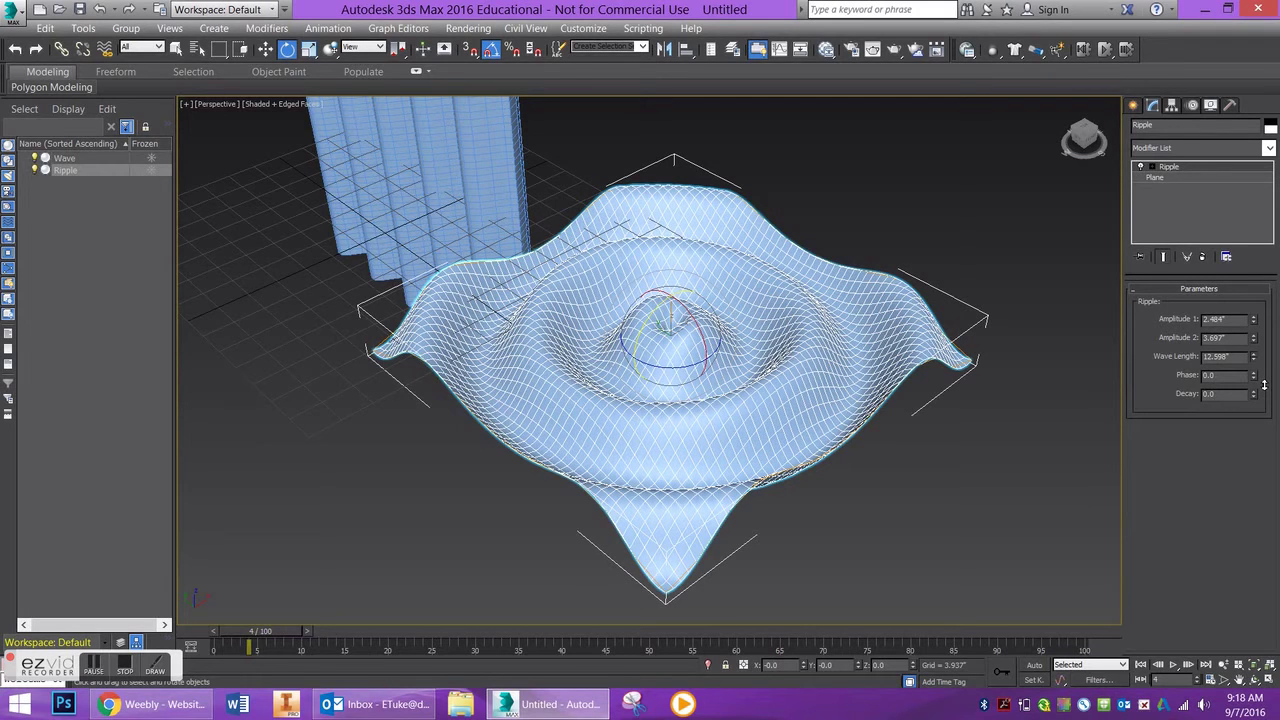
left_click_drag(1253, 377, 1259, 364)
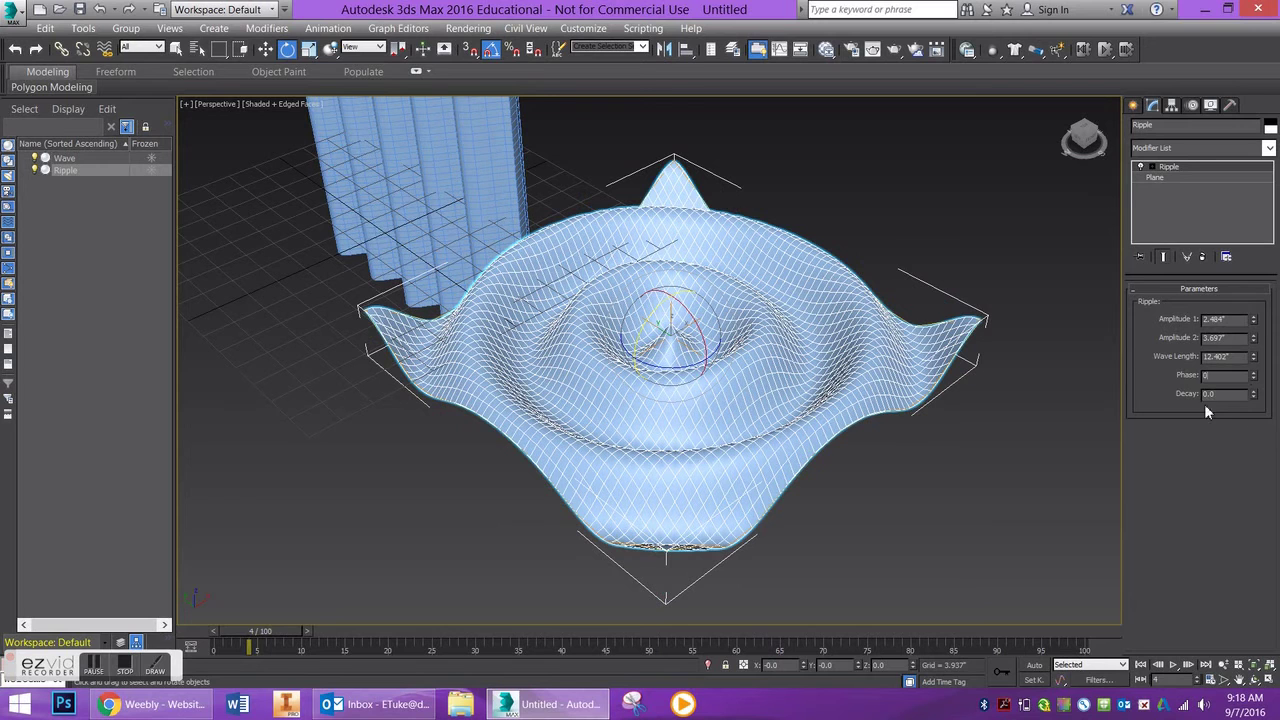